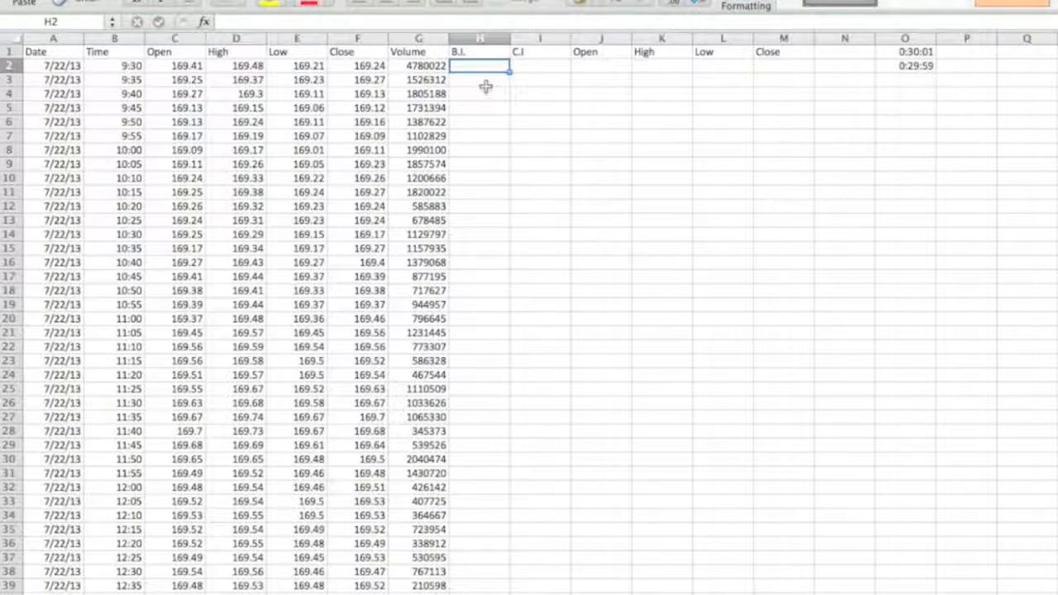
Review the new summary headers in row 1, from B.I. across to Close.
{"action": "left_click", "coordinate": [492, 51]}
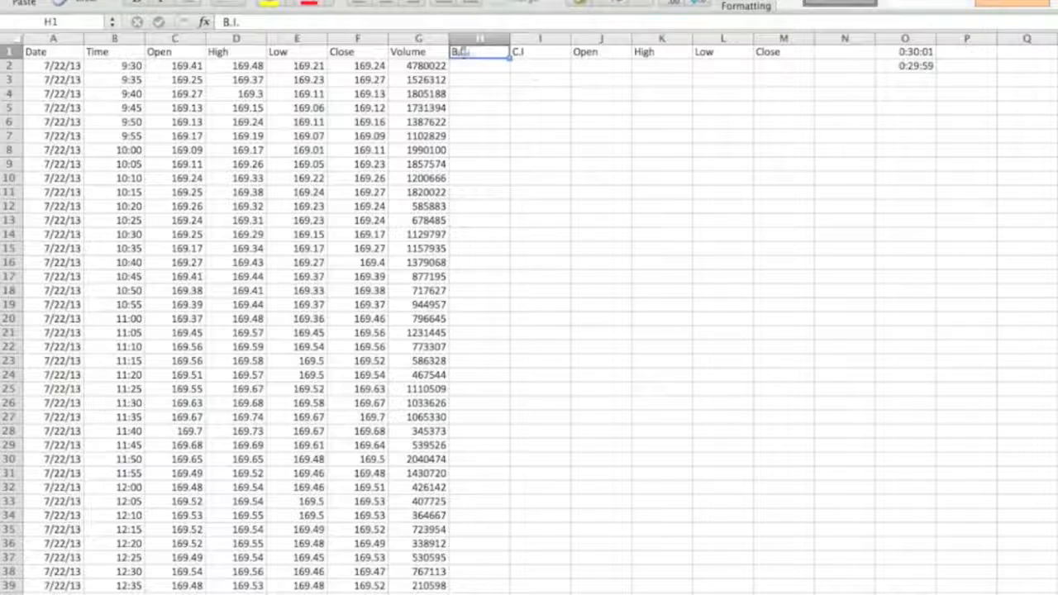
{"action": "key", "text": "Right"}
{"action": "key", "text": "Right"}
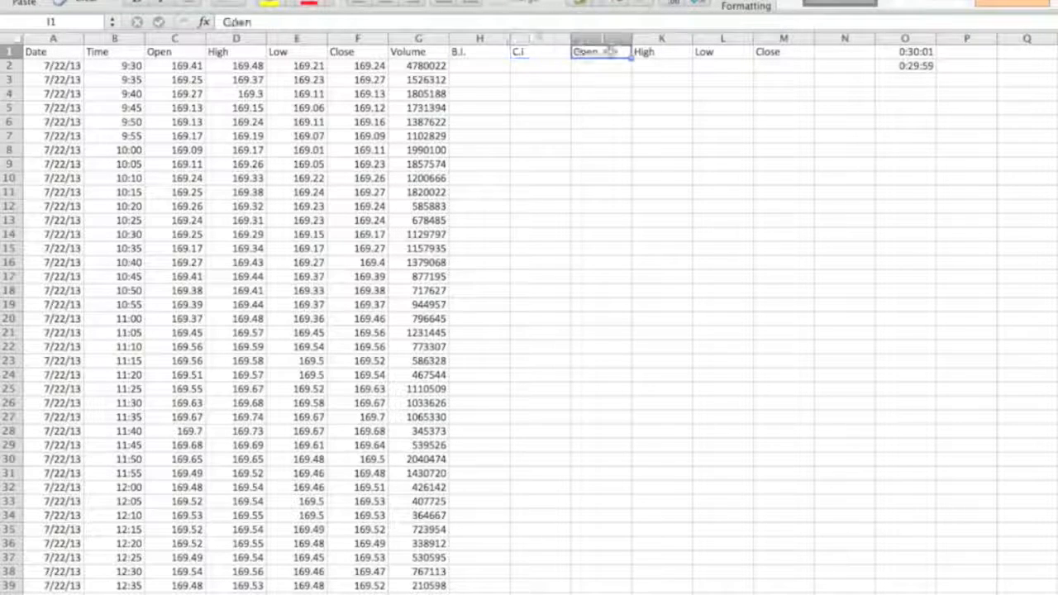
{"action": "key", "text": "Right"}
{"action": "key", "text": "Right"}
{"action": "key", "text": "Right"}
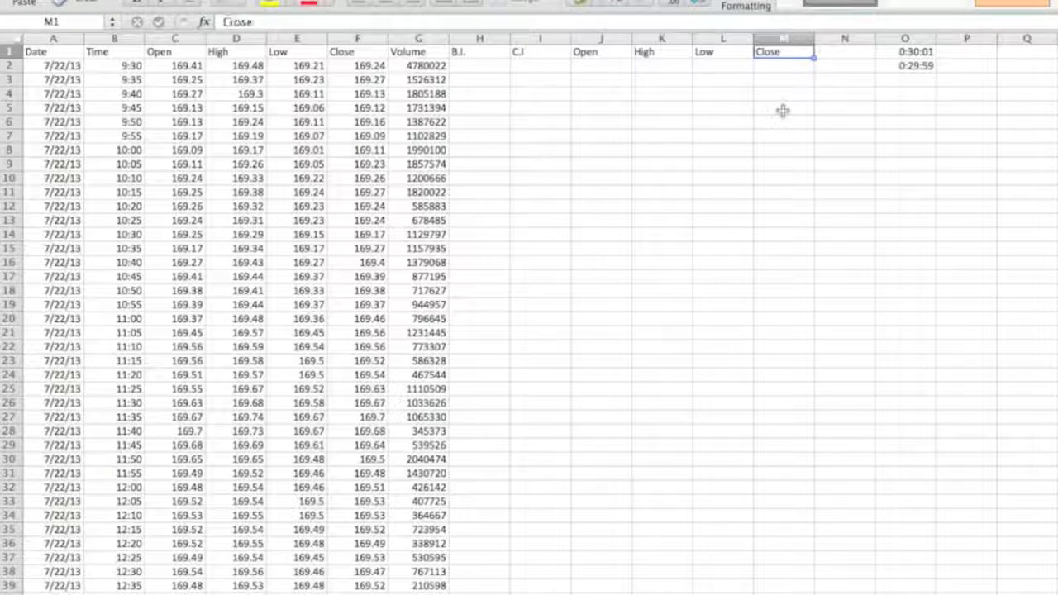
Set H2 to reference the first time in B2 with the formula =B2.
{"action": "left_click", "coordinate": [500, 66]}
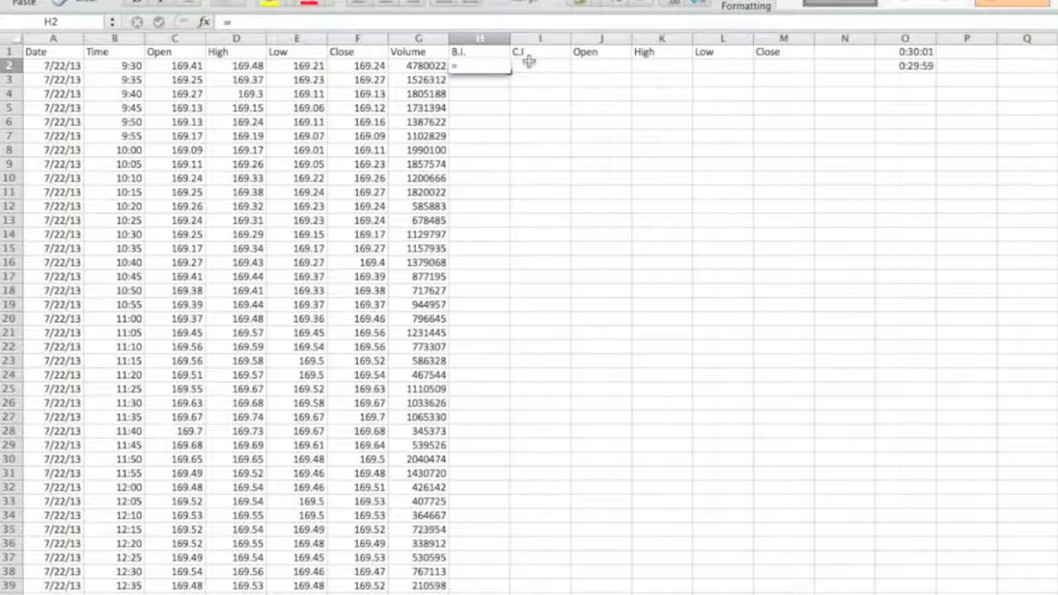
{"action": "type", "text": "="}
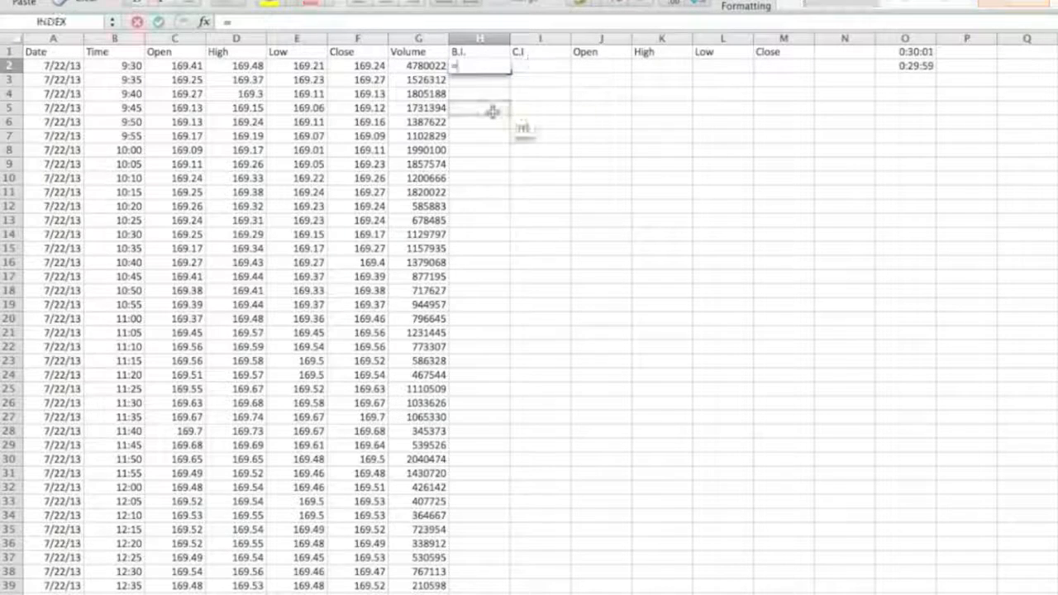
{"action": "left_click", "coordinate": [100, 66]}
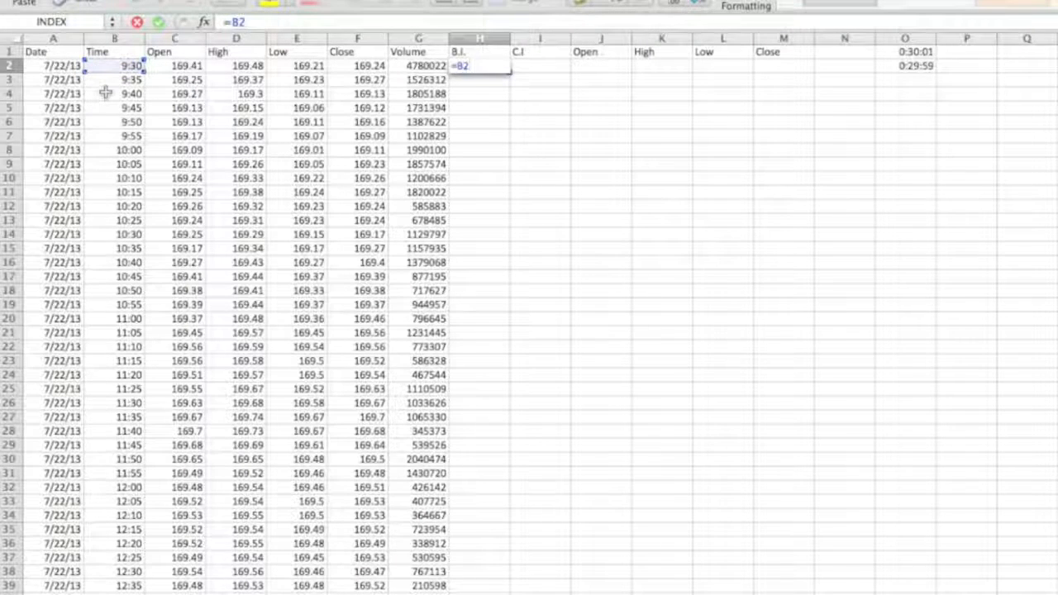
{"action": "key", "text": "Return"}
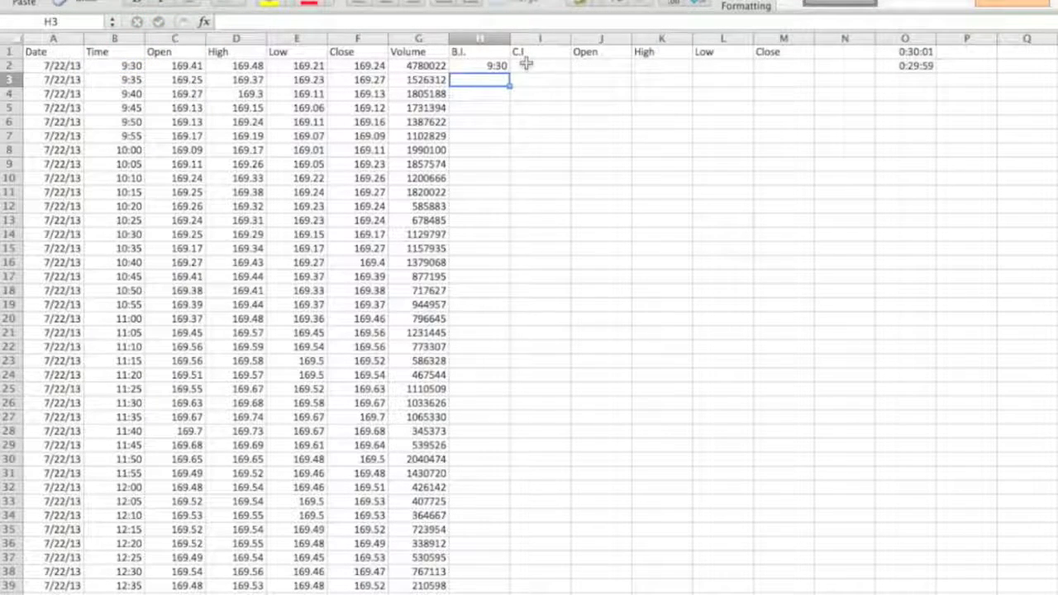
Enter the formula =H2+O1 in I2 to add the interval to the begin time.
{"action": "left_click", "coordinate": [527, 64]}
{"action": "type", "text": "="}
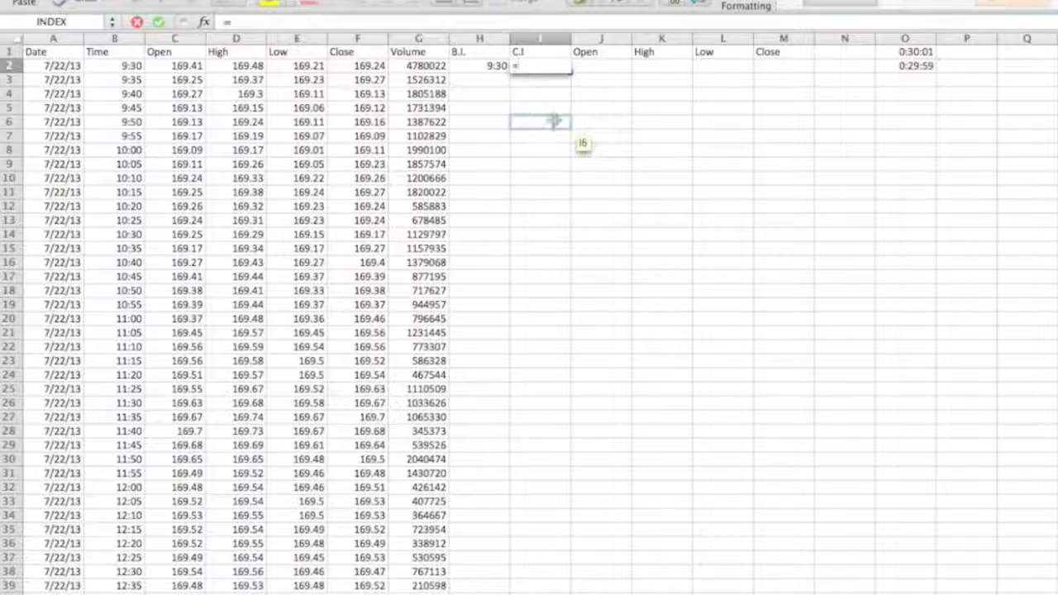
{"action": "left_click", "coordinate": [494, 69]}
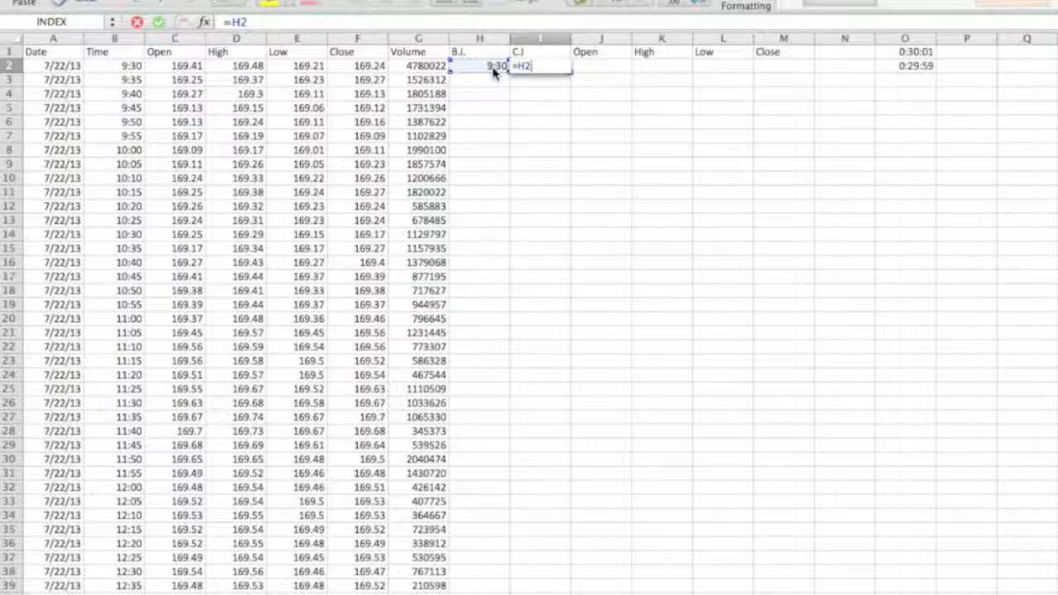
{"action": "type", "text": "+"}
{"action": "left_click", "coordinate": [903, 53]}
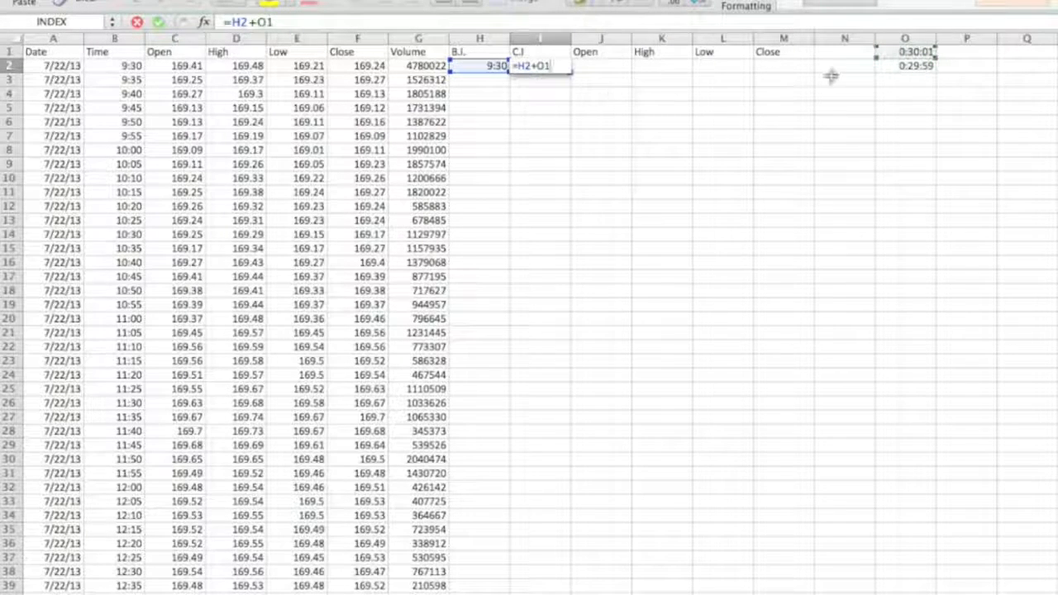
{"action": "key", "text": "Return"}
{"action": "key", "text": "Up"}
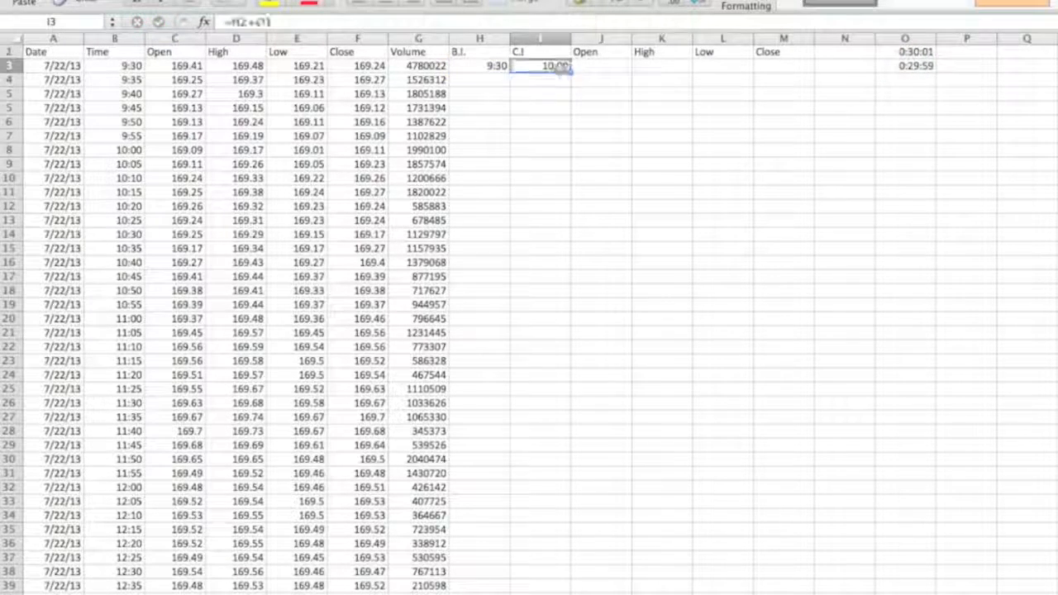
Change the interval in O1 to 12:30:00 AM.
{"action": "left_click", "coordinate": [913, 51]}
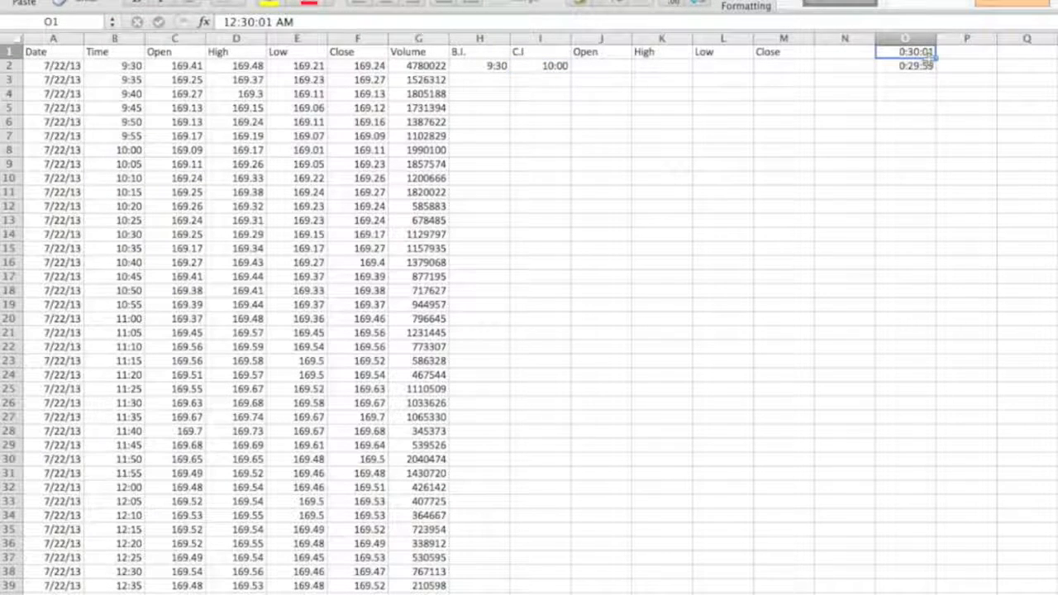
{"action": "left_click", "coordinate": [274, 23]}
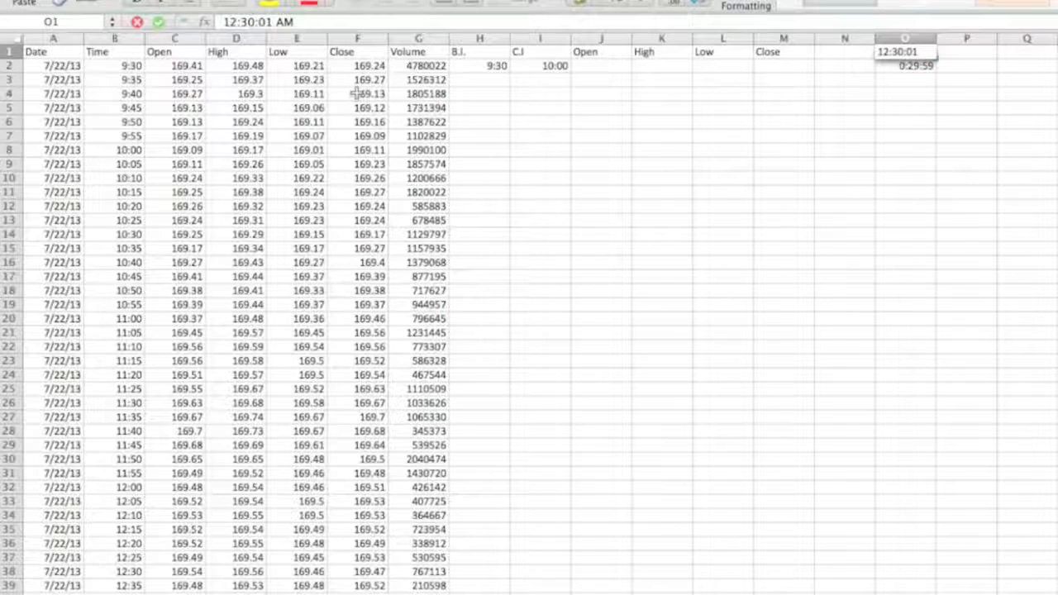
{"action": "key", "text": "BackSpace"}
{"action": "type", "text": "0"}
{"action": "key", "text": "Return"}
{"action": "left_click", "coordinate": [932, 54]}
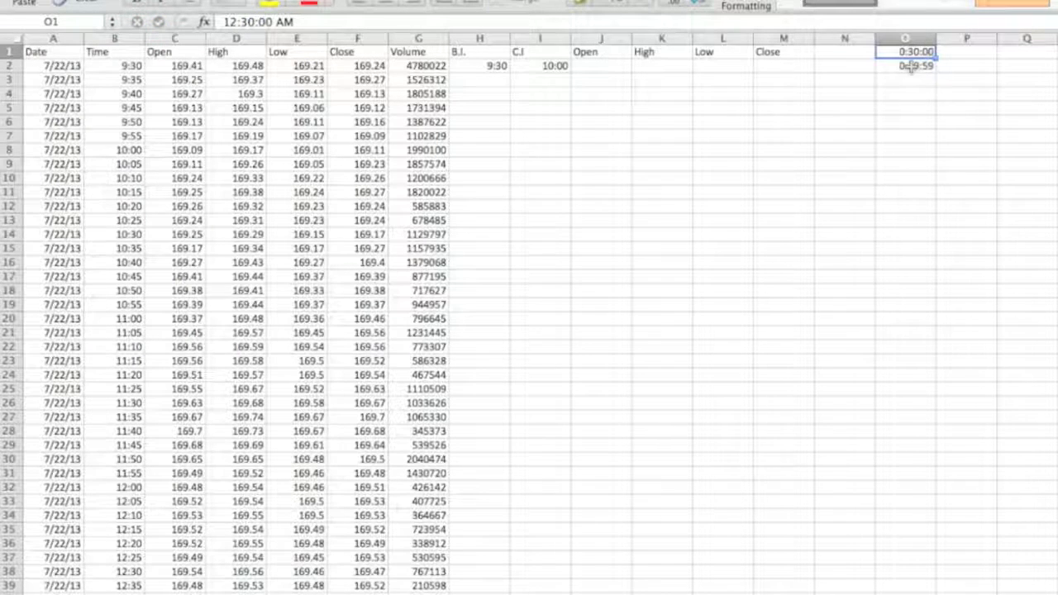
Enter =I2+$O$1 in I3 with an absolute interval reference and fill it down to I8.
{"action": "left_click", "coordinate": [914, 69]}
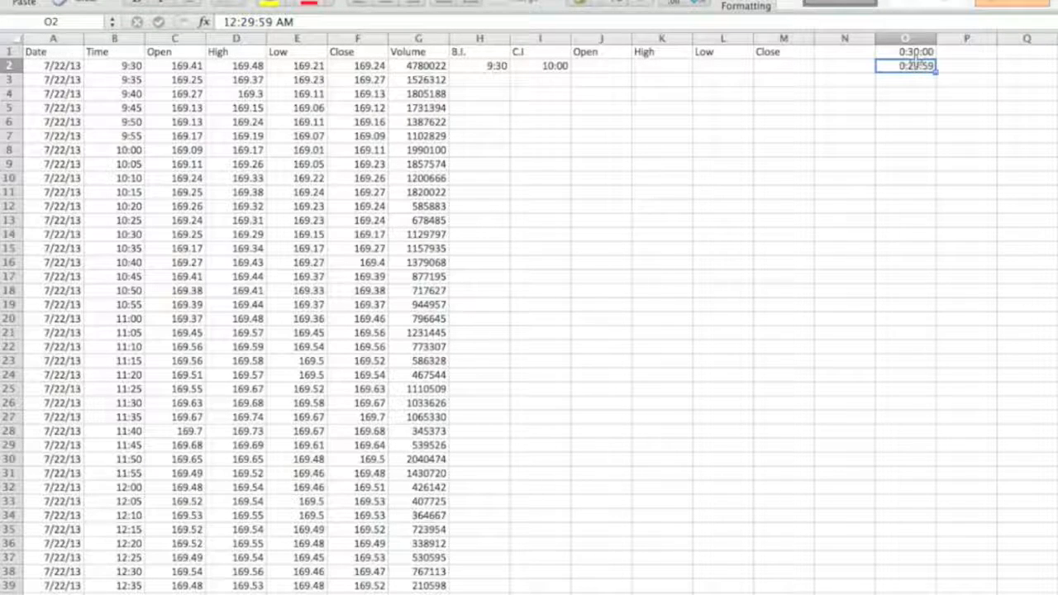
{"action": "left_click", "coordinate": [538, 80]}
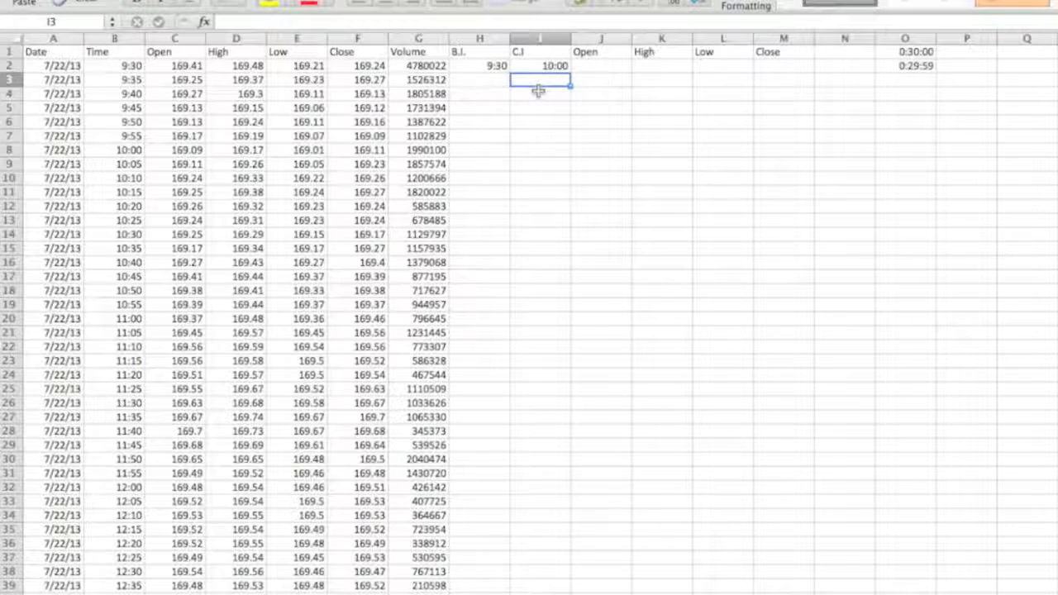
{"action": "type", "text": "="}
{"action": "left_click", "coordinate": [552, 65]}
{"action": "type", "text": "+"}
{"action": "left_click", "coordinate": [920, 51]}
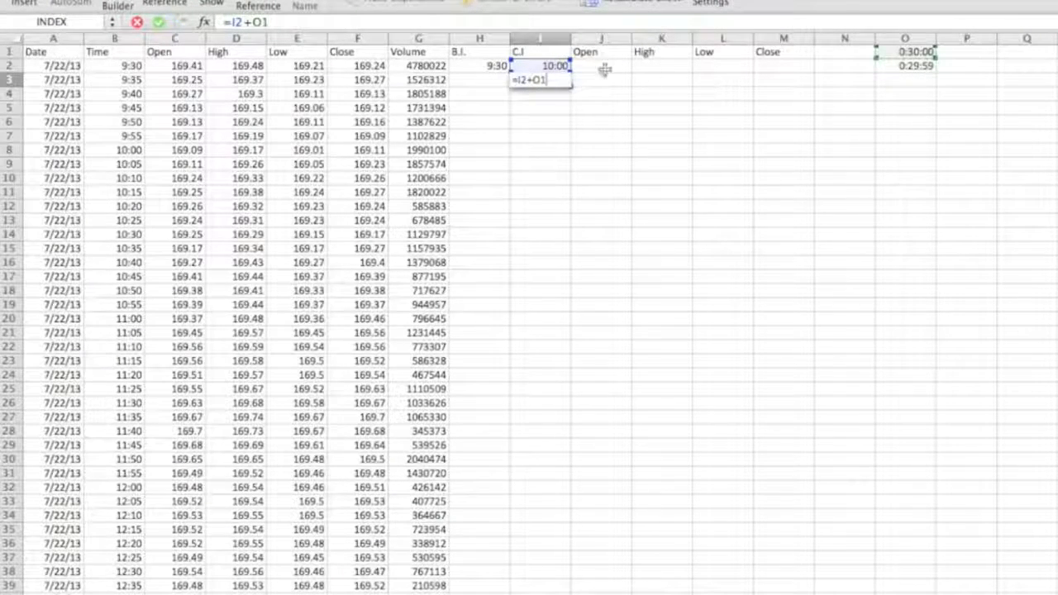
{"action": "key", "text": "super+t"}
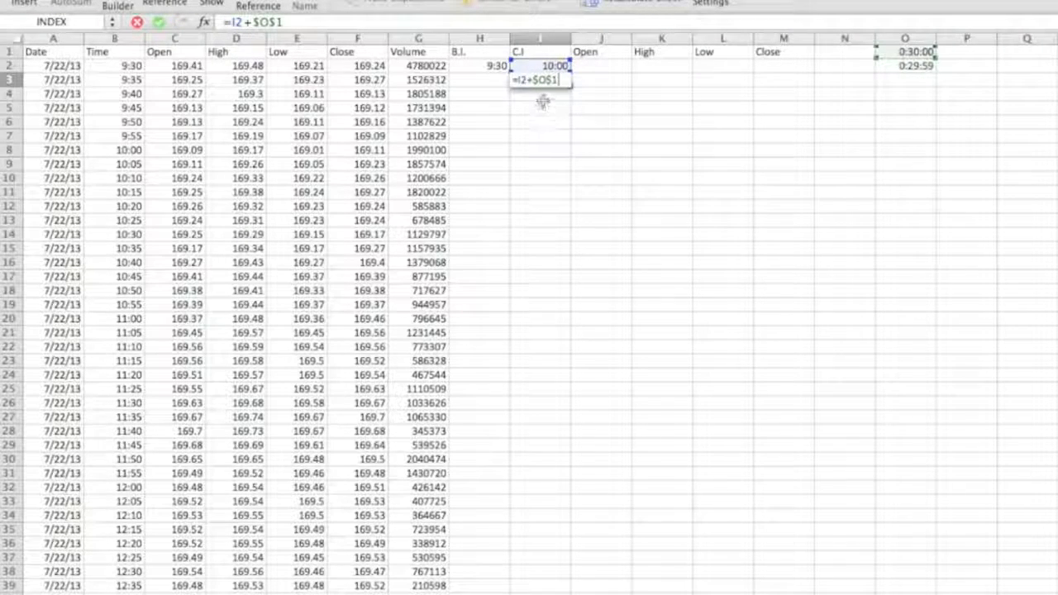
{"action": "key", "text": "Return"}
{"action": "key", "text": "Up"}
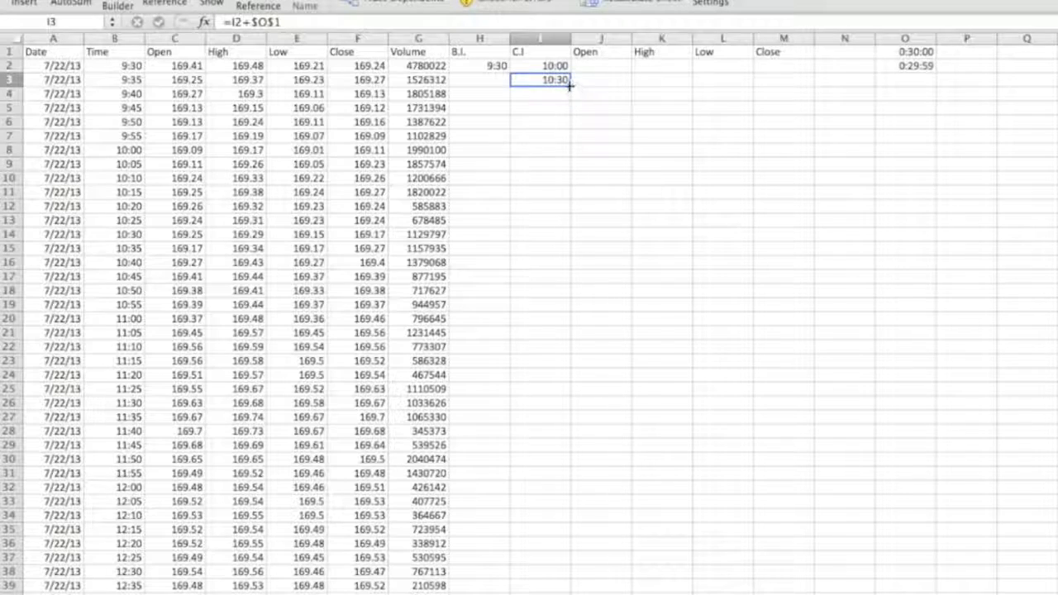
{"action": "left_click_drag", "start_coordinate": [570, 91], "coordinate": [567, 160]}
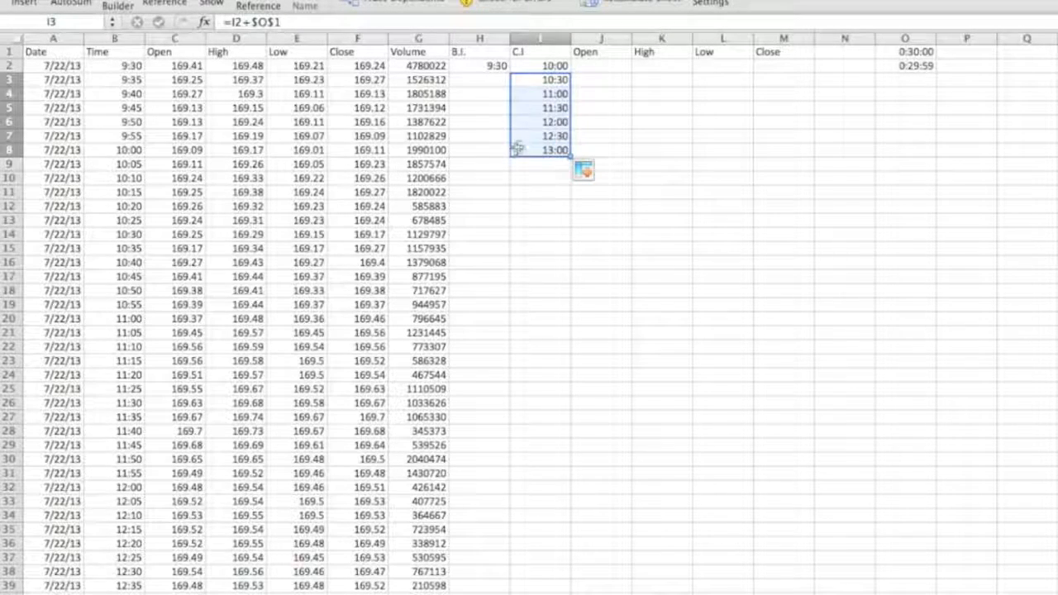
{"action": "left_click", "coordinate": [549, 149]}
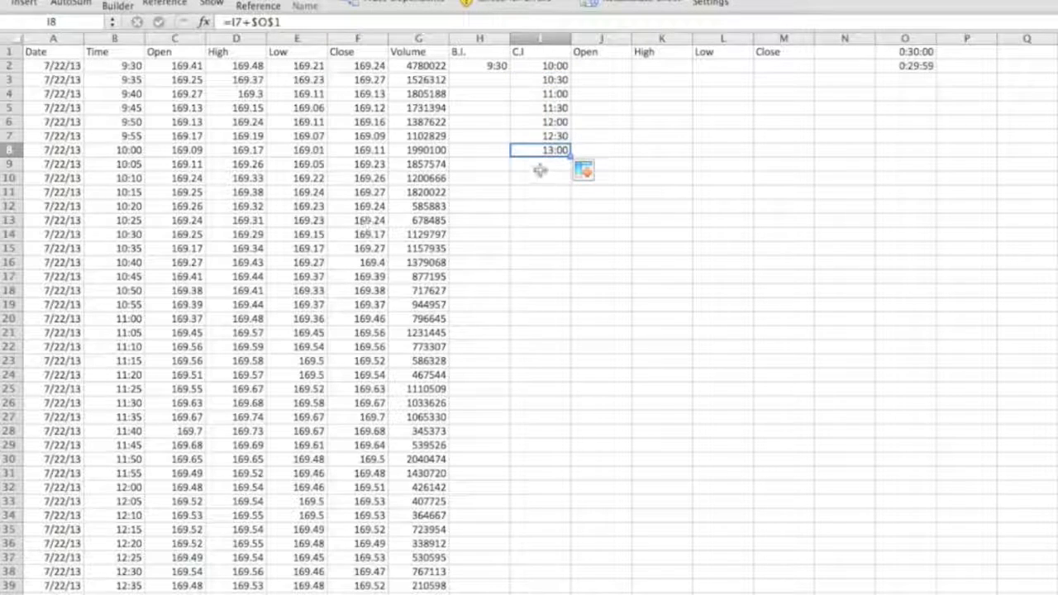
Enter =I3-$O$2 in H3 with an absolute reference and fill it down to H8.
{"action": "left_click", "coordinate": [490, 91]}
{"action": "left_click", "coordinate": [496, 81]}
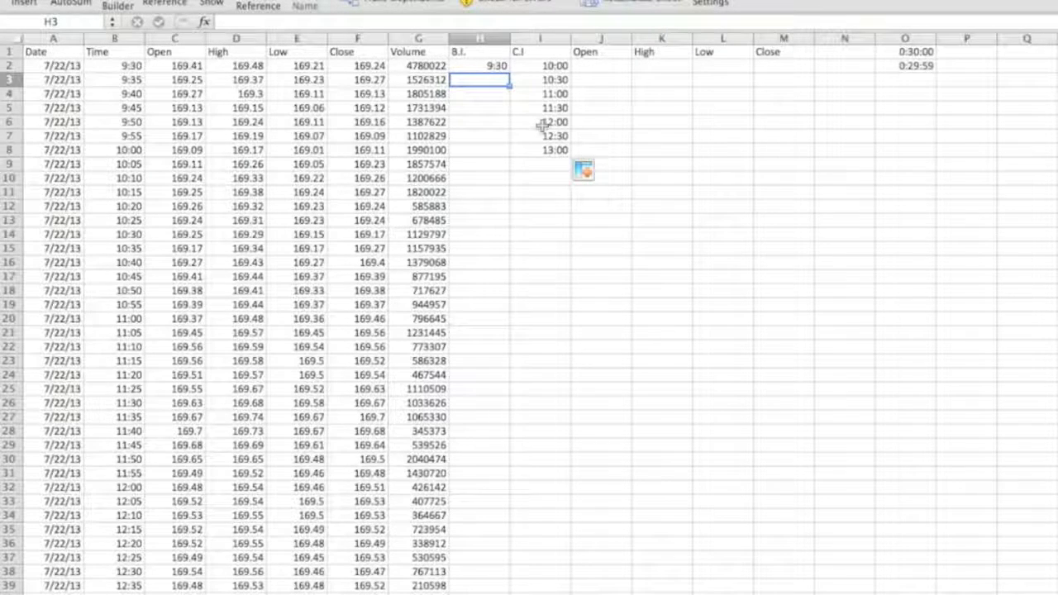
{"action": "type", "text": "="}
{"action": "left_click", "coordinate": [547, 79]}
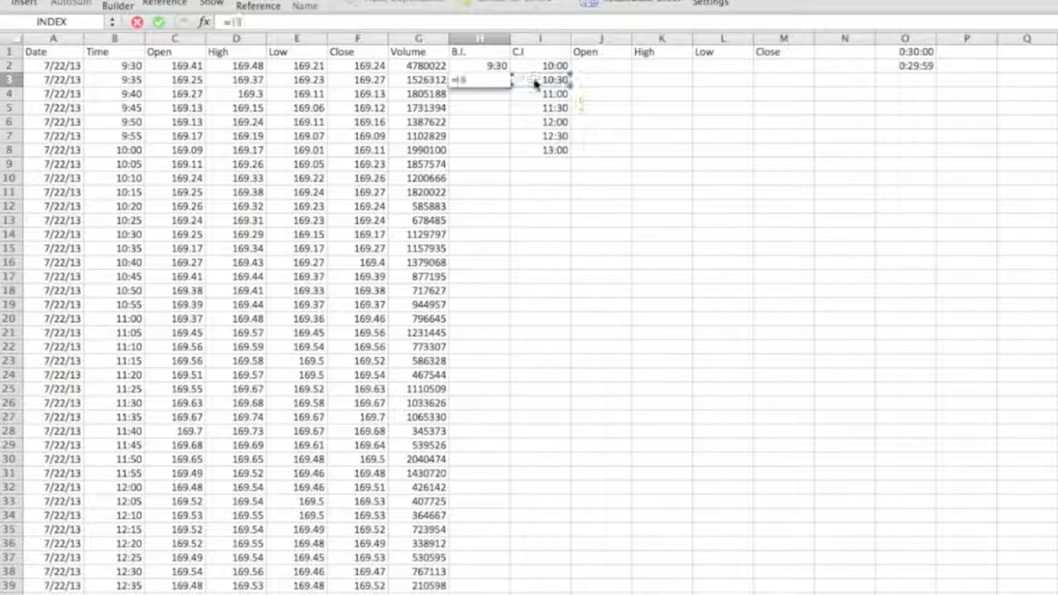
{"action": "type", "text": "-"}
{"action": "left_click", "coordinate": [907, 66]}
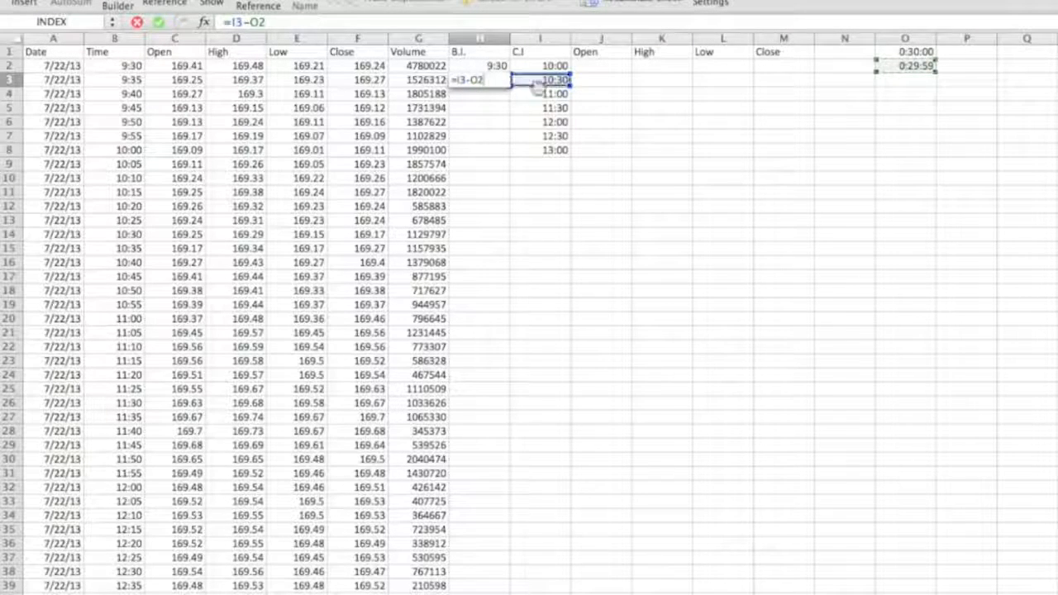
{"action": "key", "text": "super+t"}
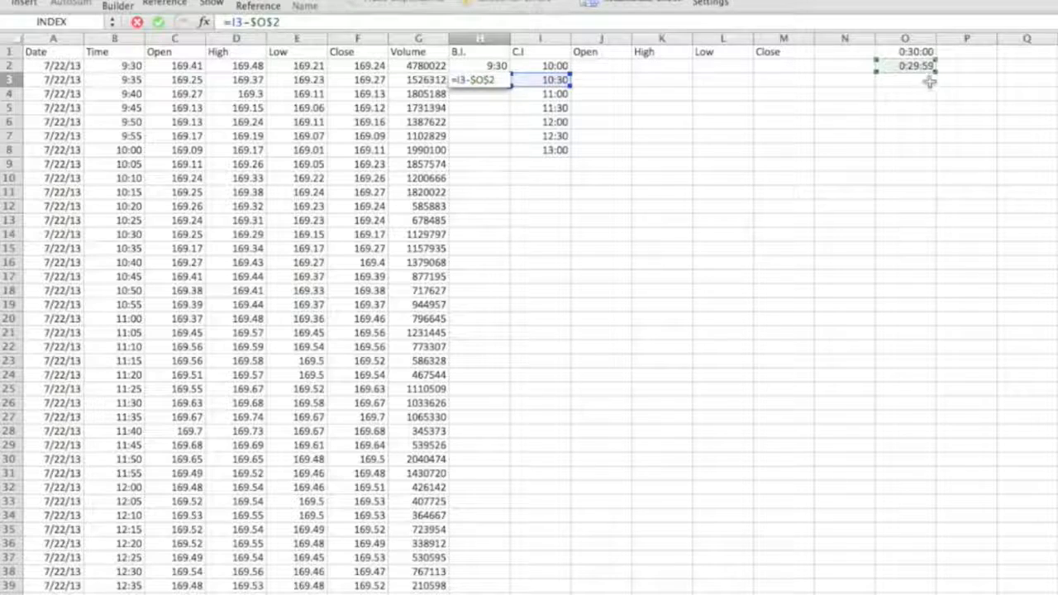
{"action": "key", "text": "Return"}
{"action": "left_click", "coordinate": [489, 80]}
{"action": "left_click_drag", "start_coordinate": [512, 93], "coordinate": [503, 156]}
{"action": "left_click", "coordinate": [496, 150]}
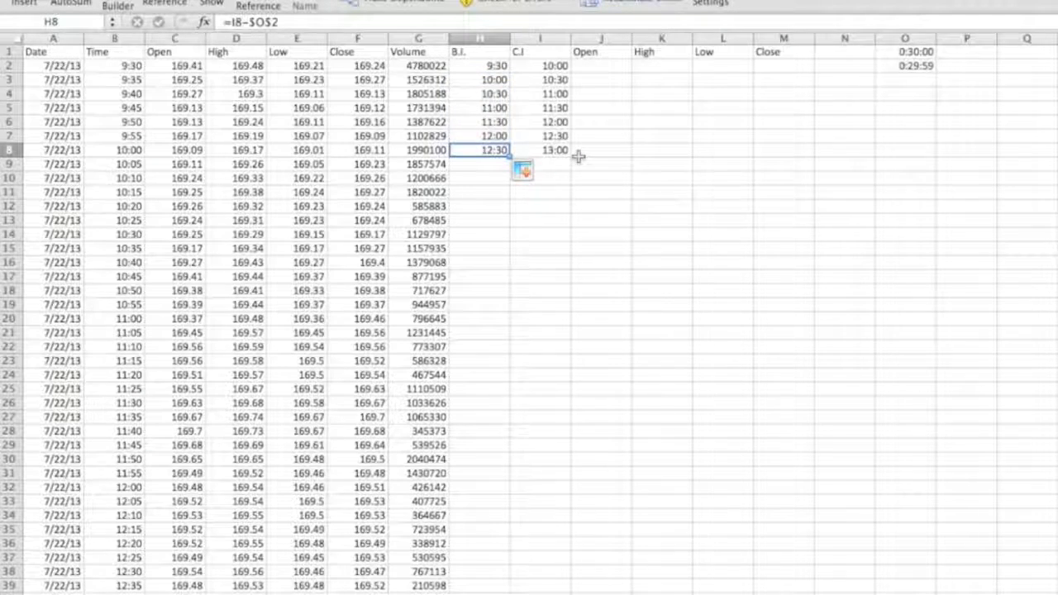
Enter the formula =INDEX(C:C,MATCH(H2,B:B)) in J2 to look up the Open price at the begin time.
{"action": "left_click", "coordinate": [596, 65]}
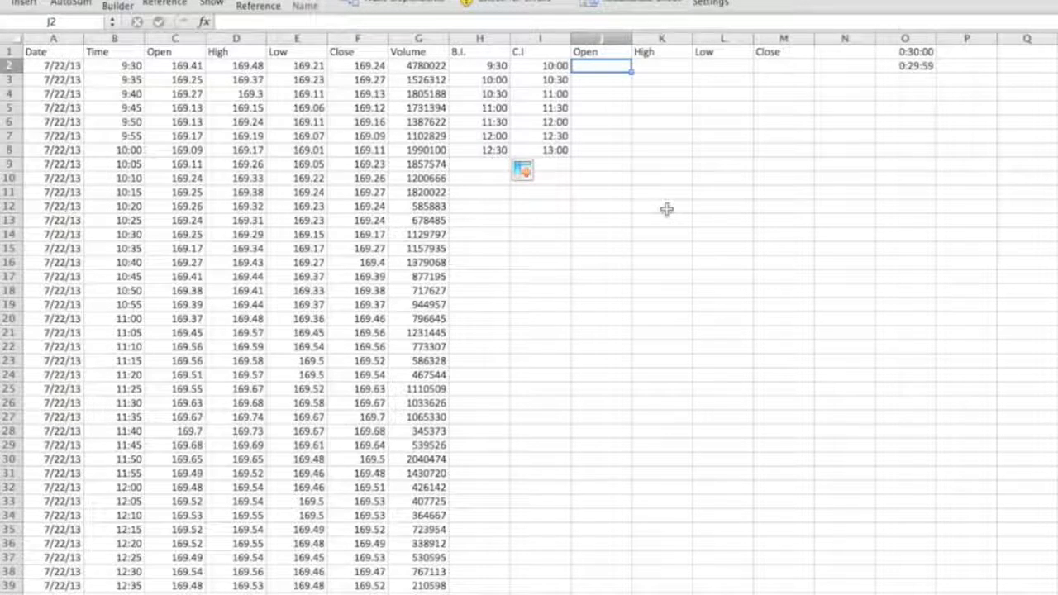
{"action": "type", "text": "=index"}
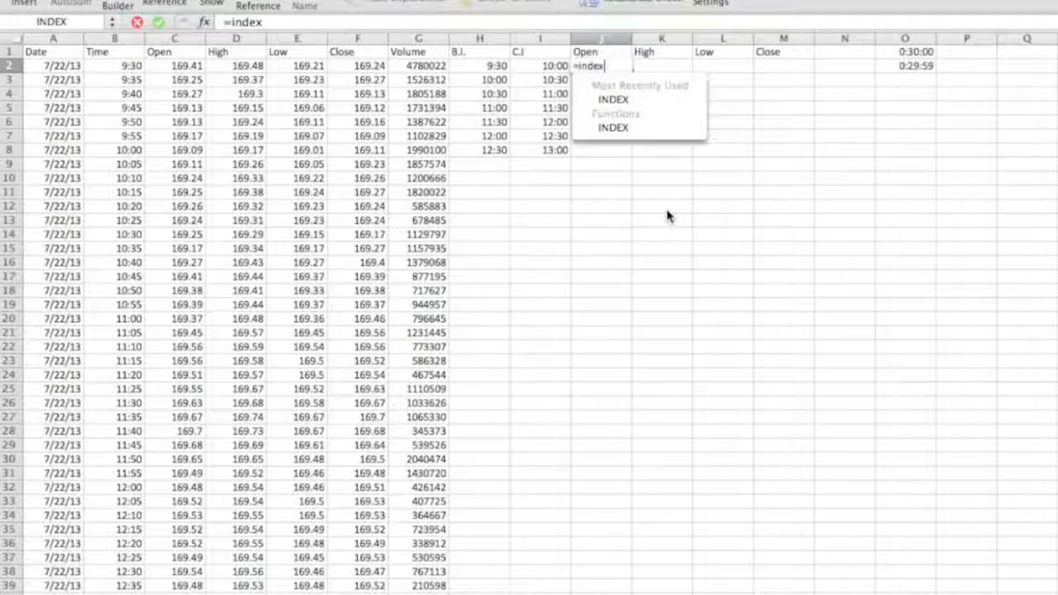
{"action": "type", "text": "("}
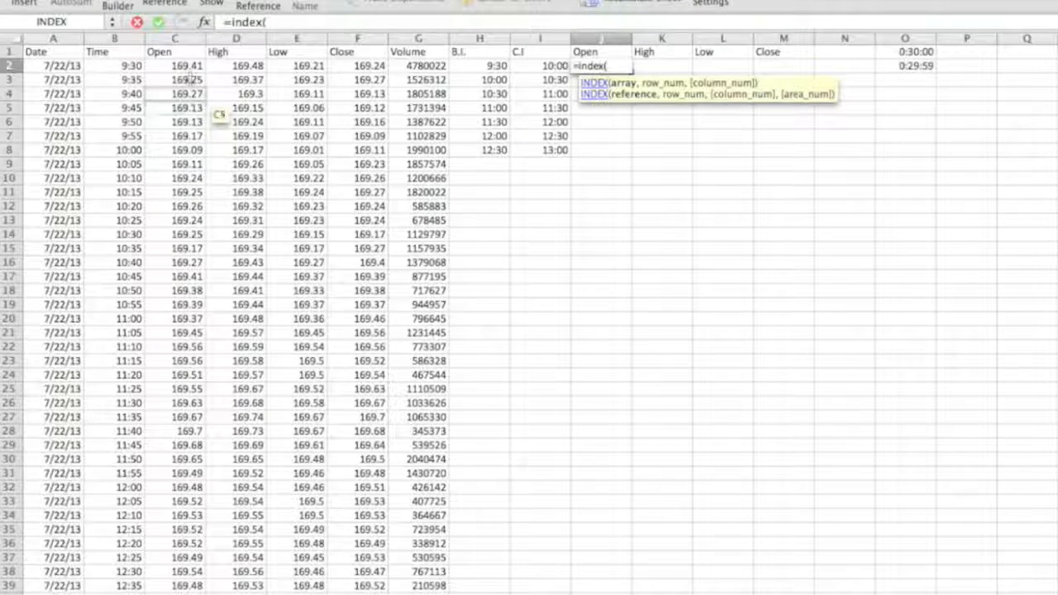
{"action": "left_click", "coordinate": [158, 38]}
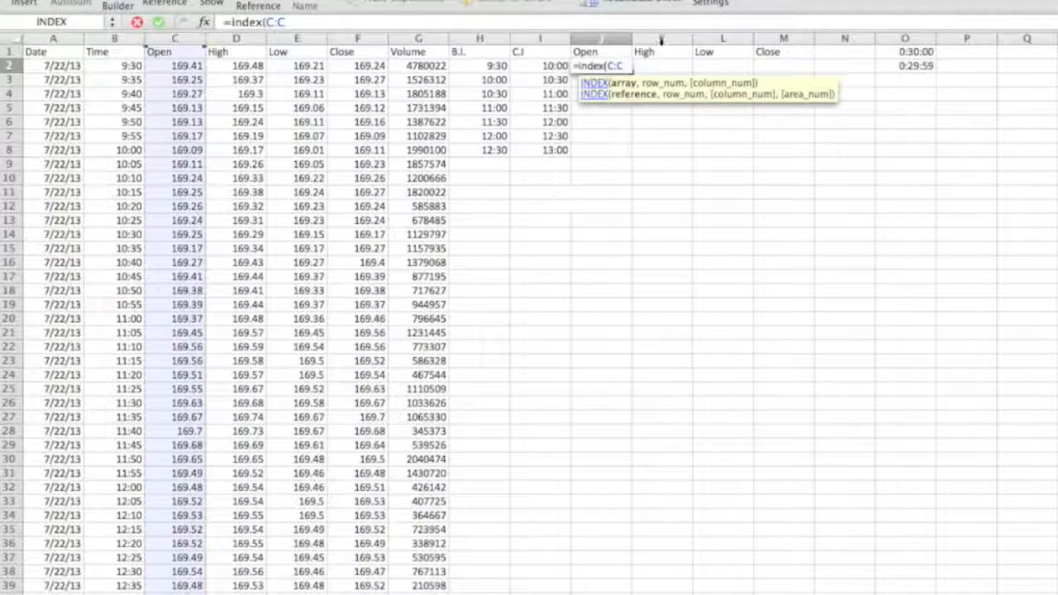
{"action": "type", "text": ",match("}
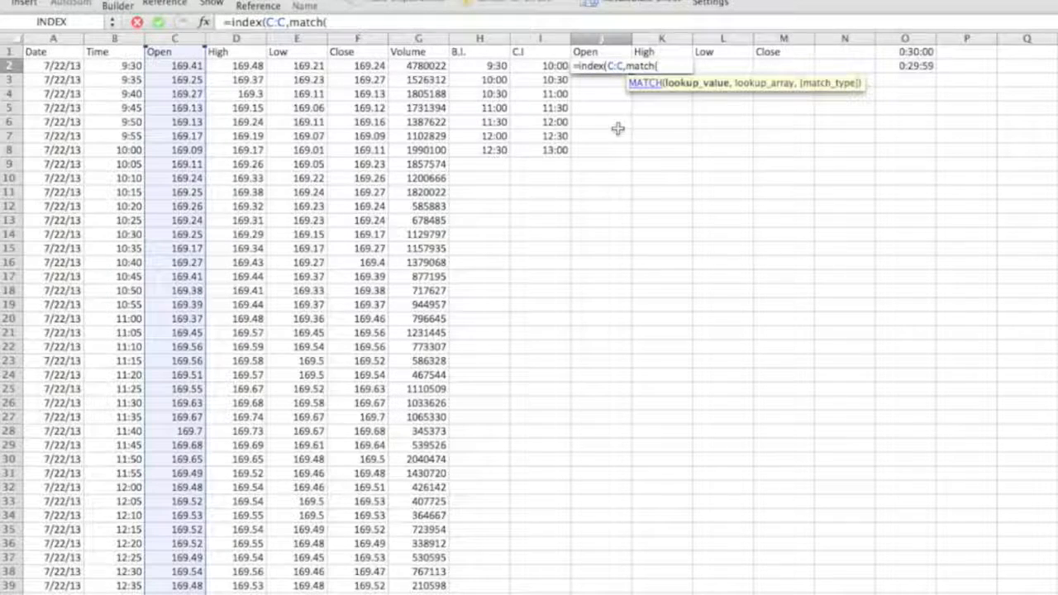
{"action": "left_click", "coordinate": [495, 68]}
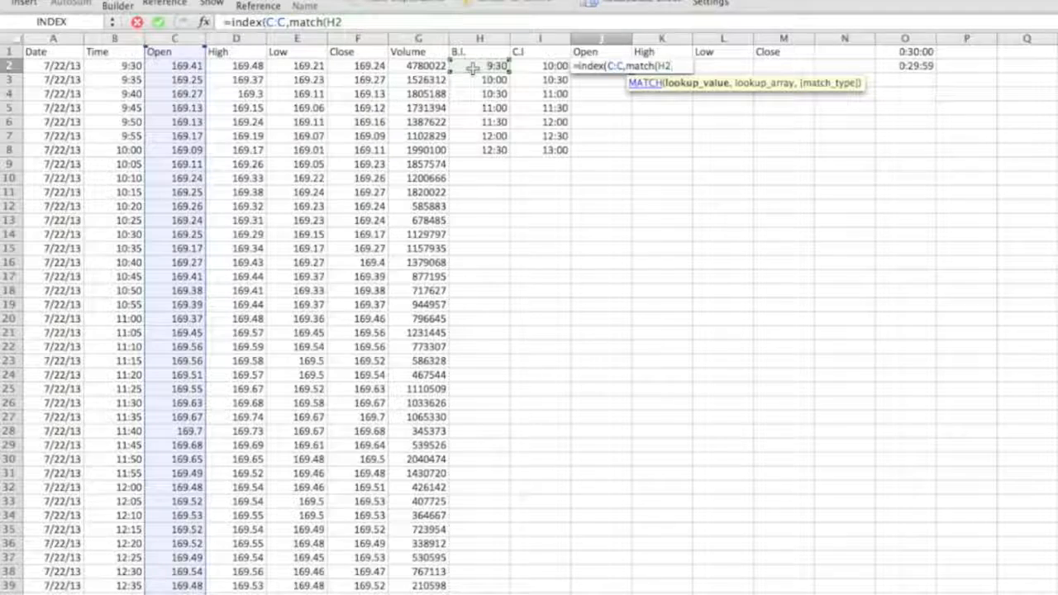
{"action": "type", "text": ","}
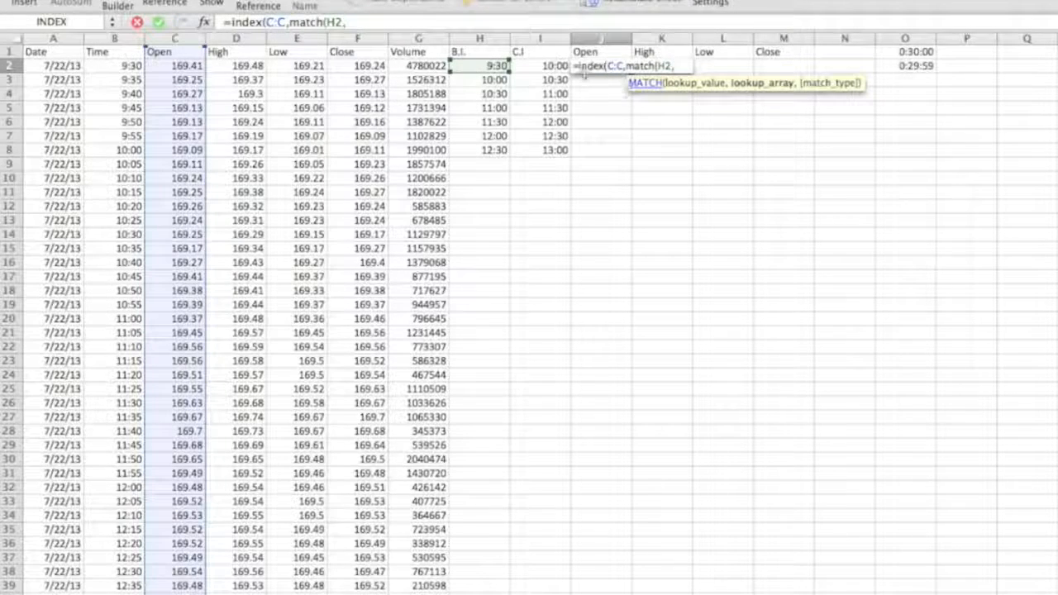
{"action": "left_click", "coordinate": [114, 38]}
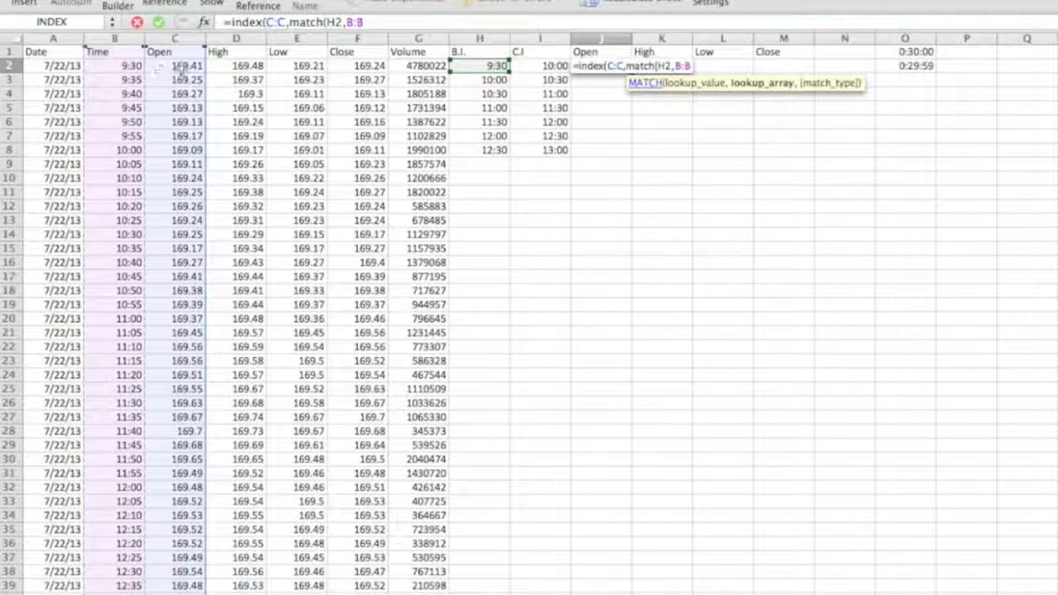
{"action": "left_click", "coordinate": [376, 22]}
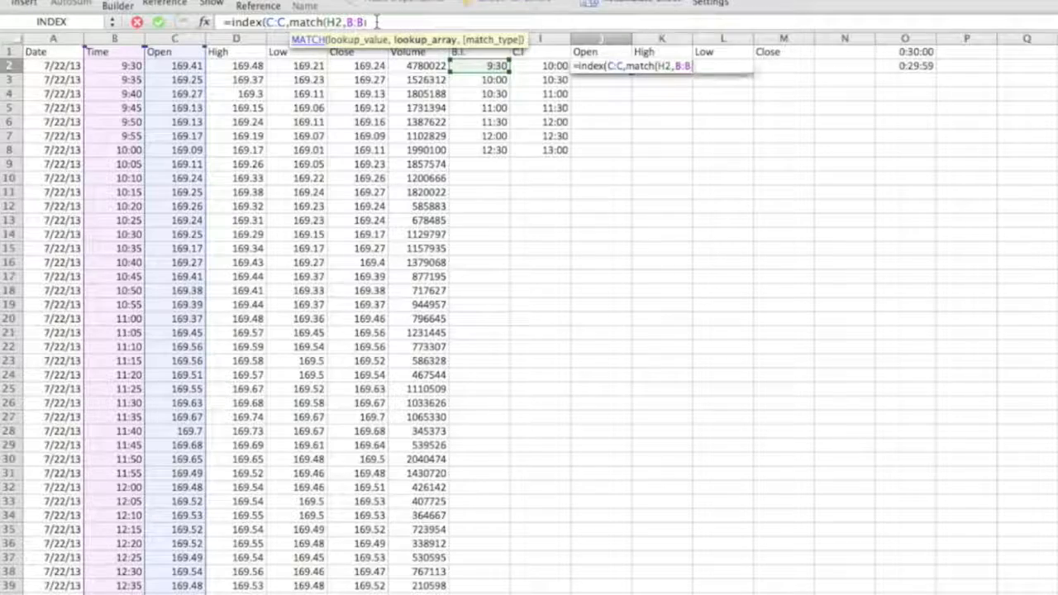
{"action": "type", "text": "))"}
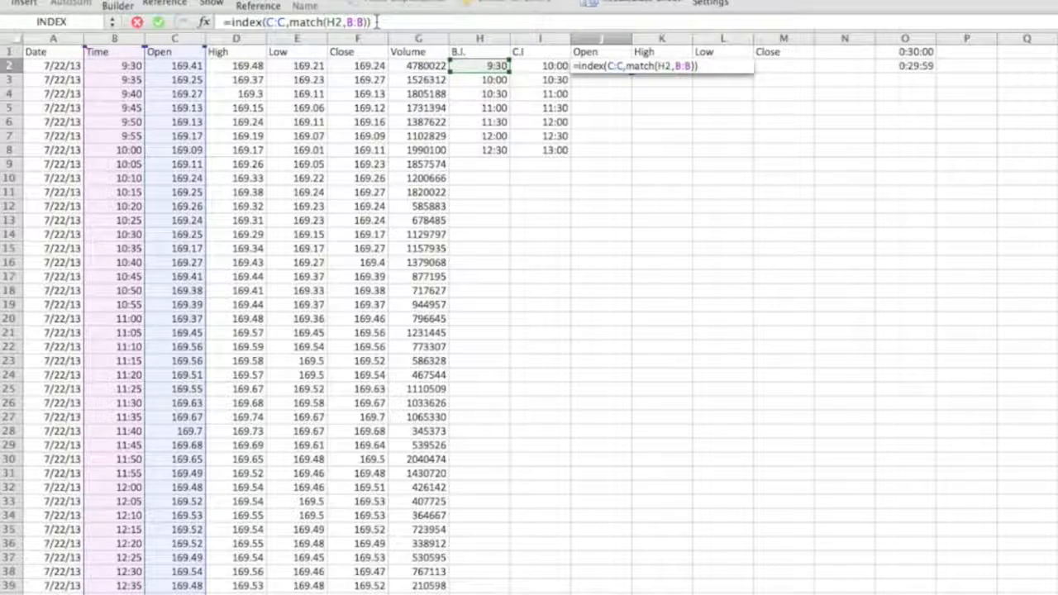
{"action": "key", "text": "Return"}
Fill the Open formula from J2 down to J8 and compare it with the 12:30 row of source data.
{"action": "left_click", "coordinate": [610, 66]}
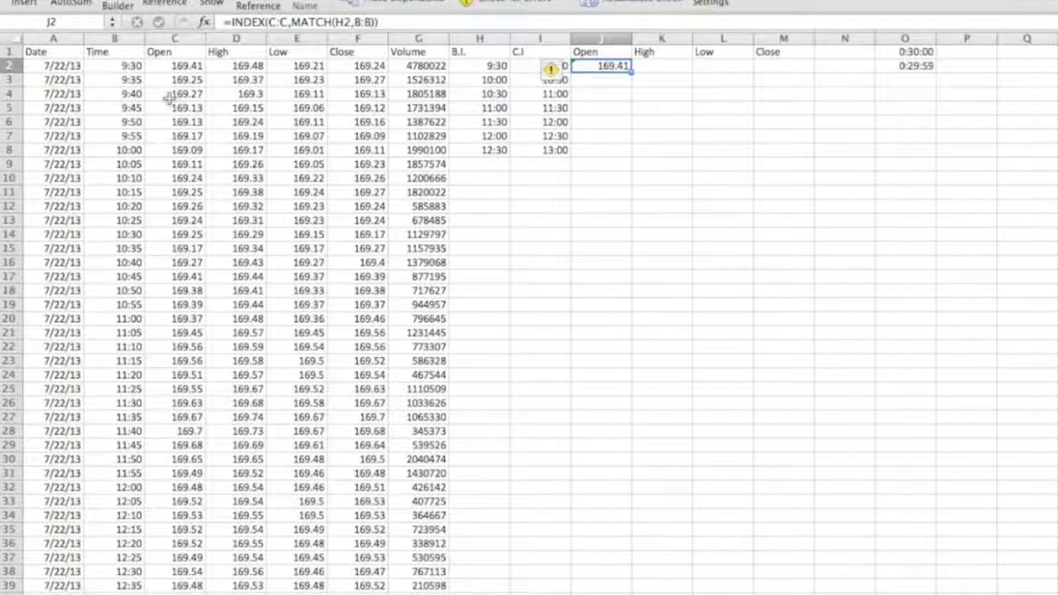
{"action": "left_click_drag", "start_coordinate": [630, 73], "coordinate": [630, 151]}
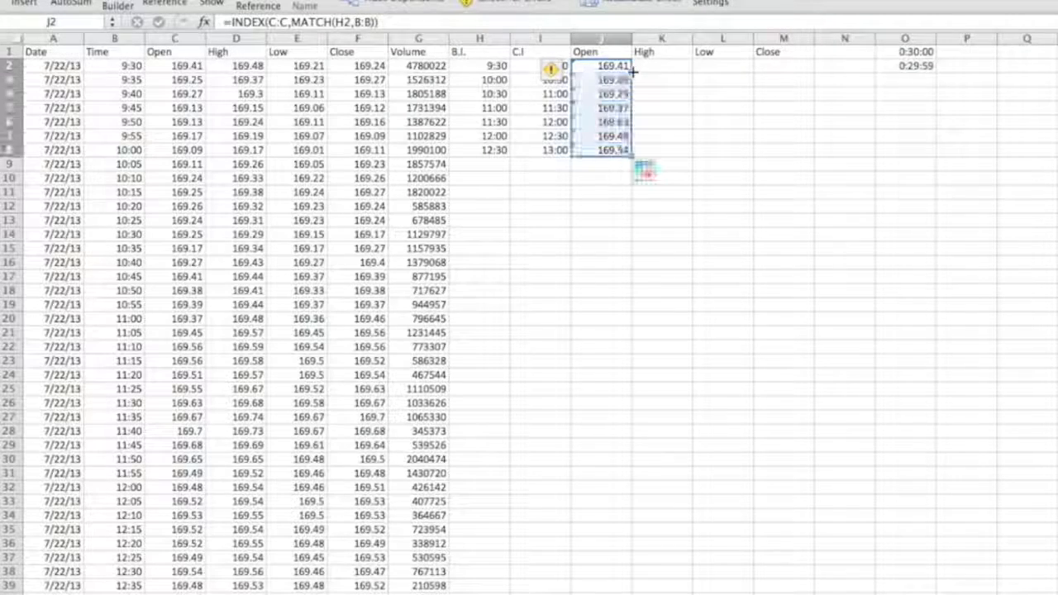
{"action": "left_click", "coordinate": [602, 151]}
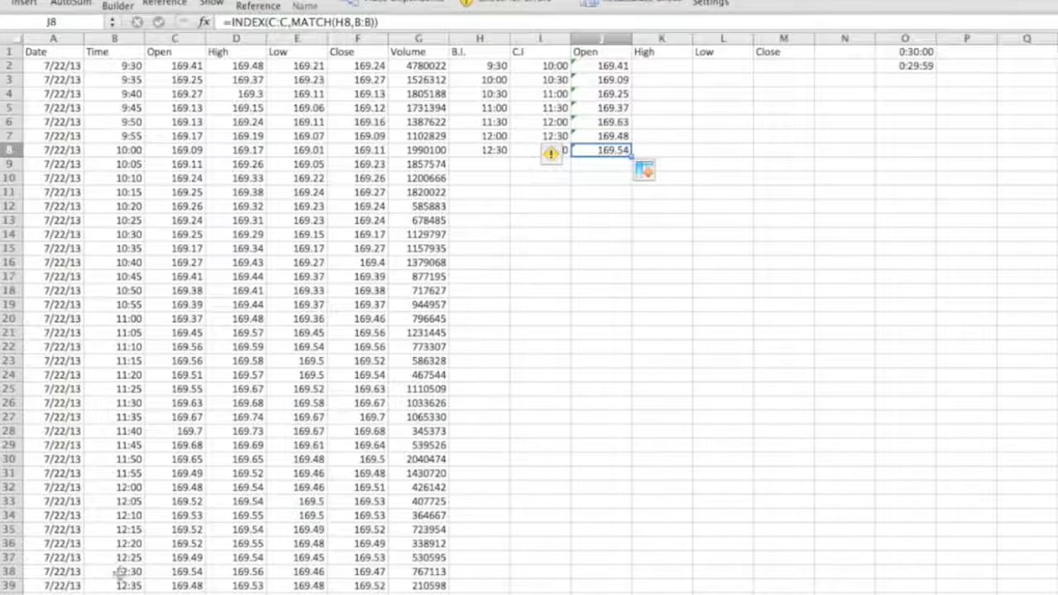
{"action": "left_click_drag", "start_coordinate": [120, 572], "coordinate": [177, 572]}
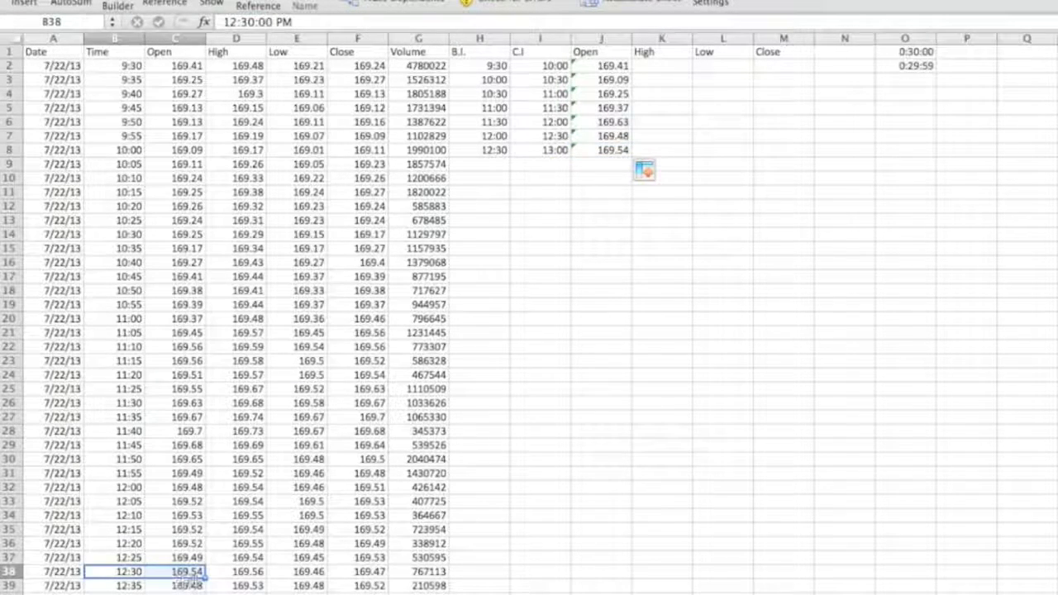
{"action": "left_click", "coordinate": [658, 69]}
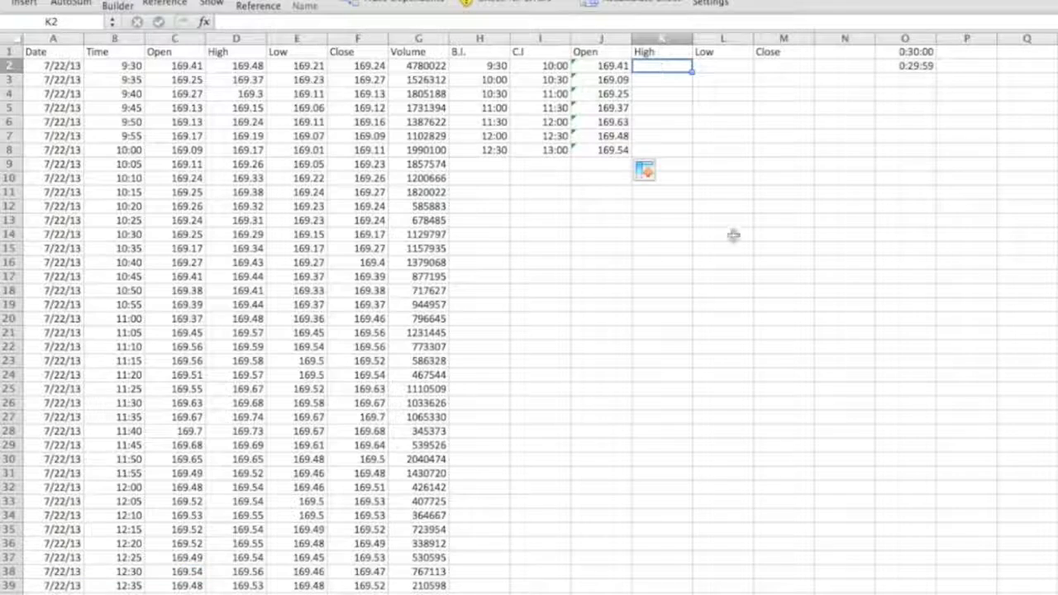
{"action": "left_click_drag", "start_coordinate": [650, 67], "coordinate": [709, 149]}
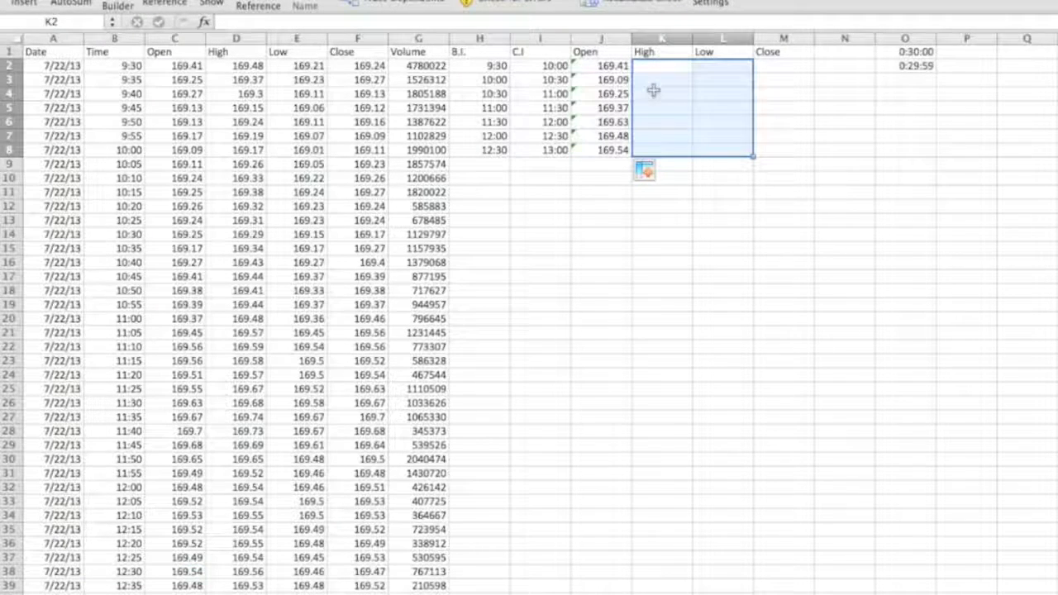
Enter the formula =INDEX(F:F,MATCH(I2,B:B)) in M2 to look up the Close price at the close time.
{"action": "left_click", "coordinate": [782, 66]}
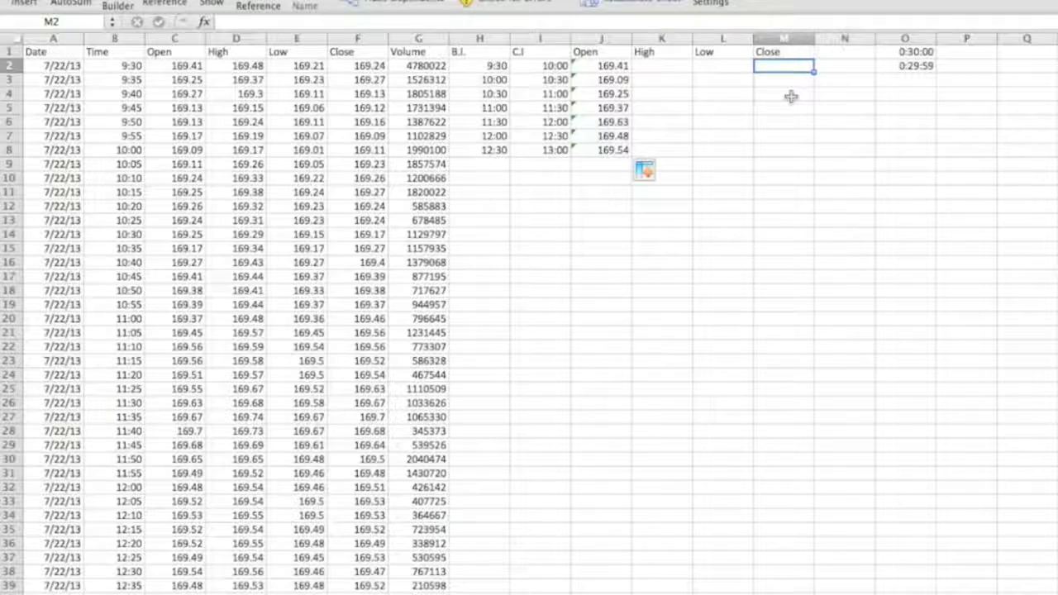
{"action": "type", "text": "=in"}
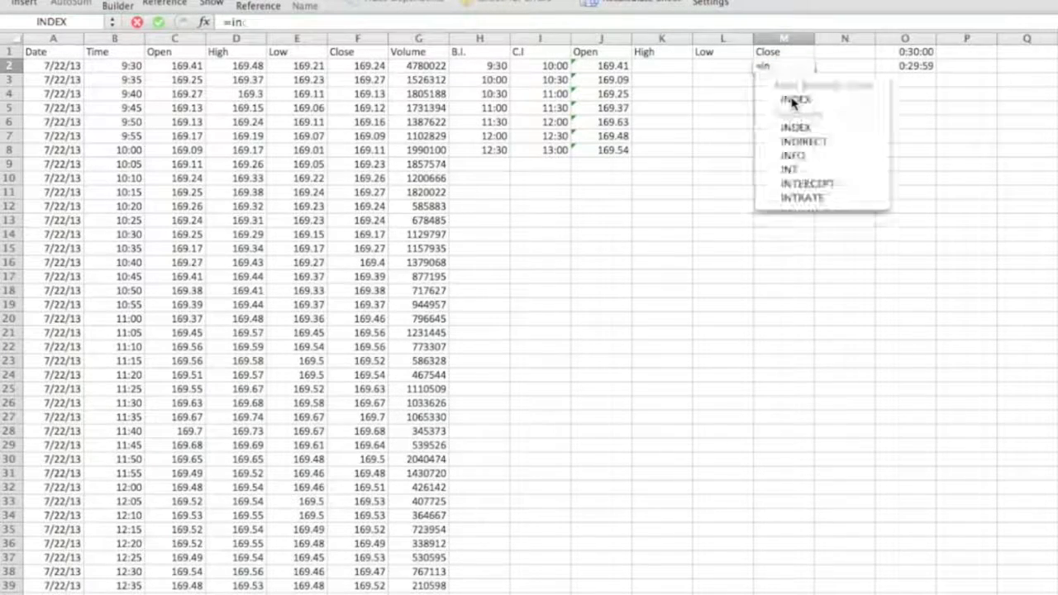
{"action": "type", "text": "dex("}
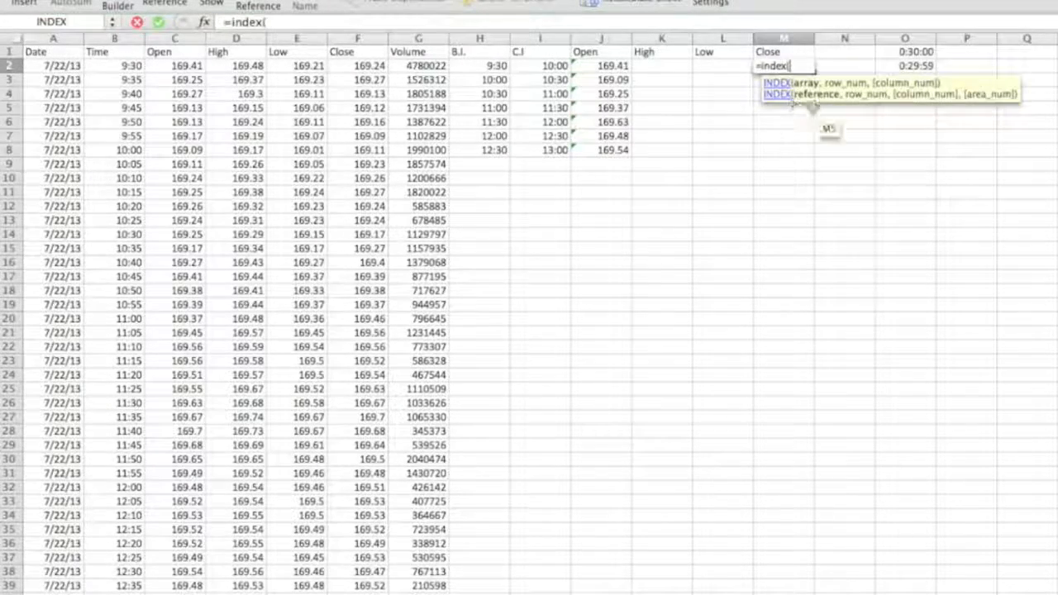
{"action": "left_click", "coordinate": [349, 38]}
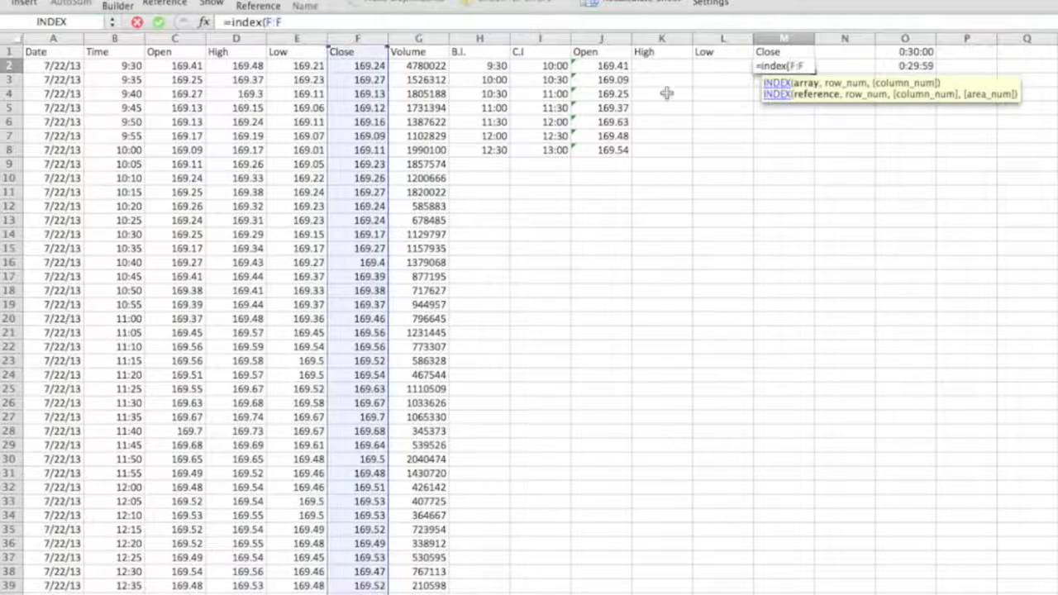
{"action": "type", "text": ",match("}
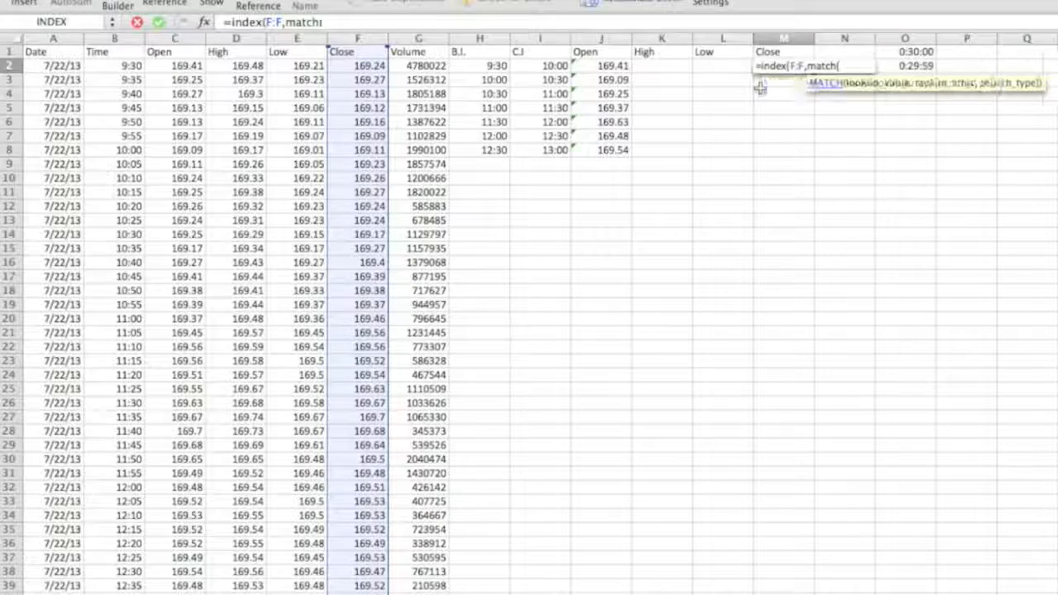
{"action": "left_click", "coordinate": [552, 66]}
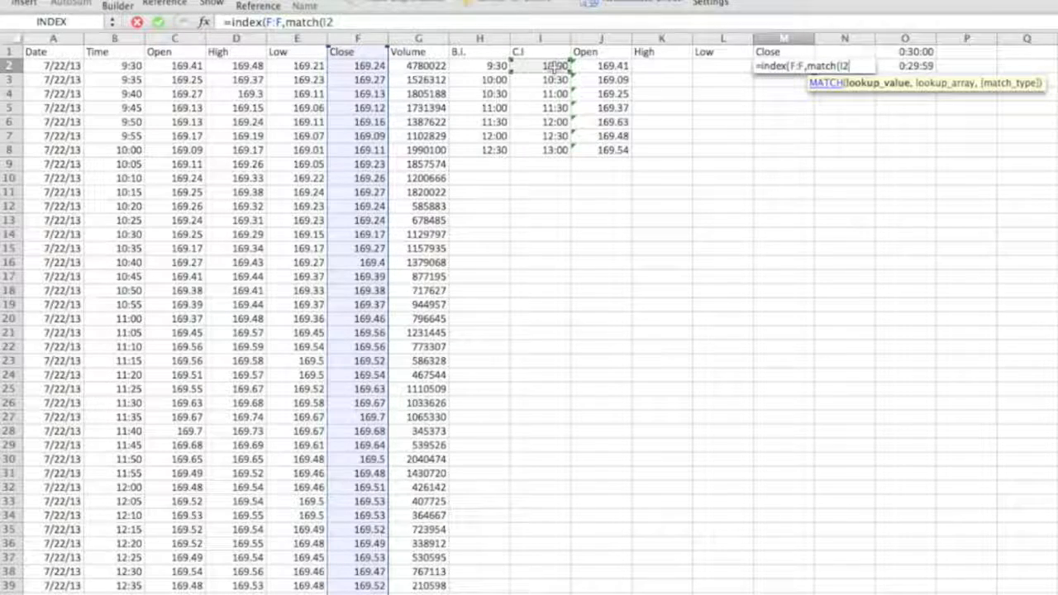
{"action": "type", "text": ","}
{"action": "left_click", "coordinate": [124, 39]}
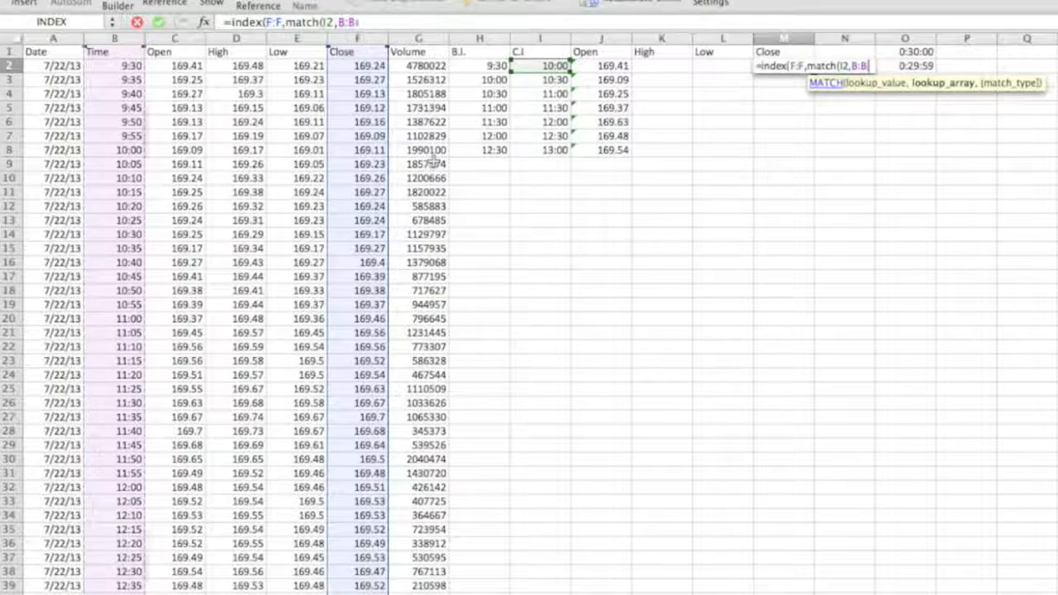
{"action": "type", "text": "))"}
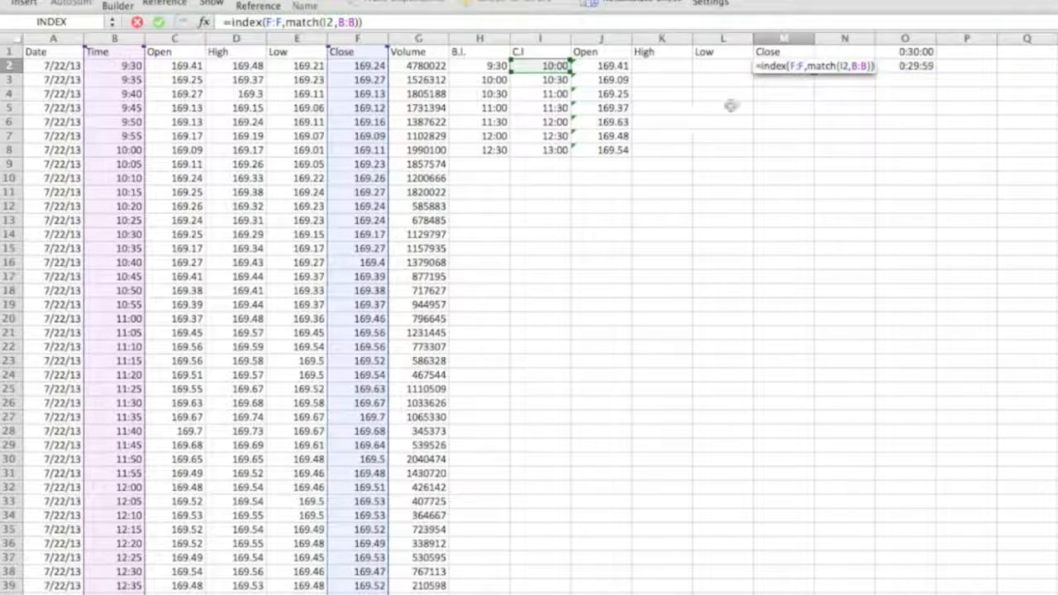
{"action": "key", "text": "Return"}
{"action": "key", "text": "Up"}
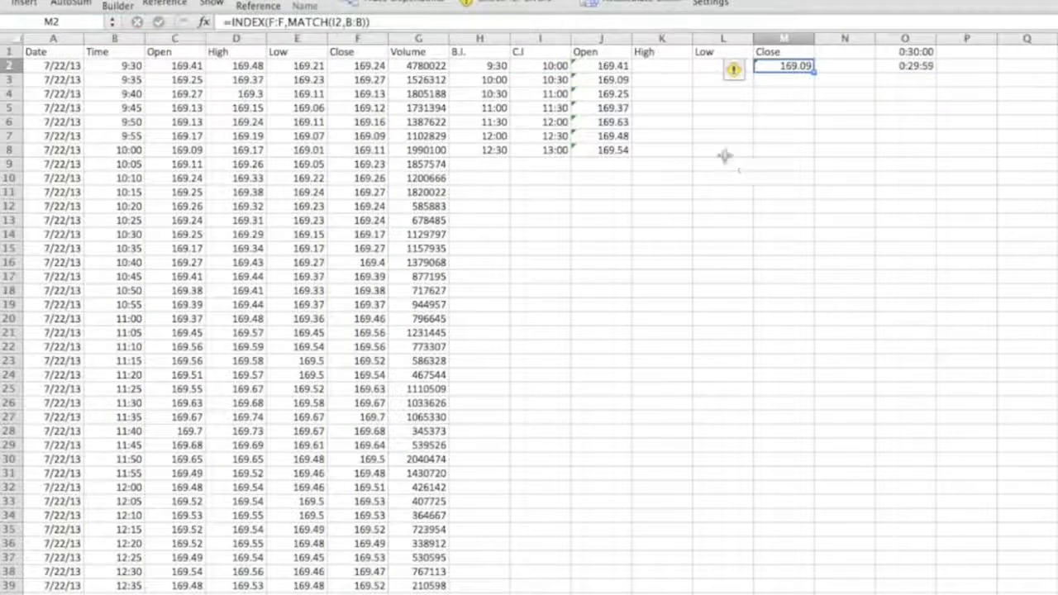
Change the interval in O1 to 12:30:01 AM.
{"action": "left_click_drag", "start_coordinate": [134, 65], "coordinate": [356, 150]}
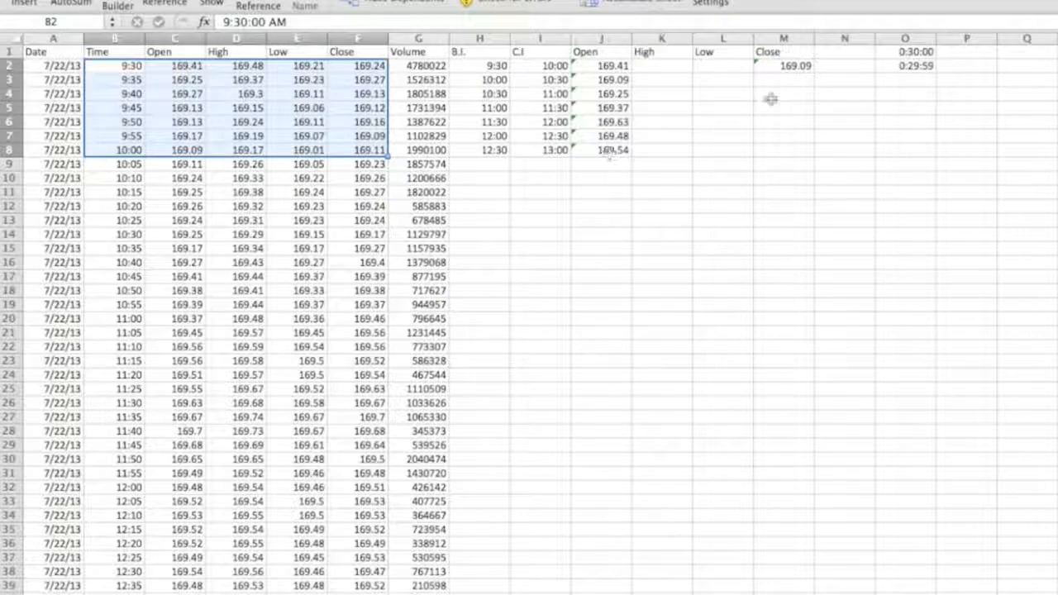
{"action": "left_click", "coordinate": [864, 66]}
{"action": "left_click", "coordinate": [916, 53]}
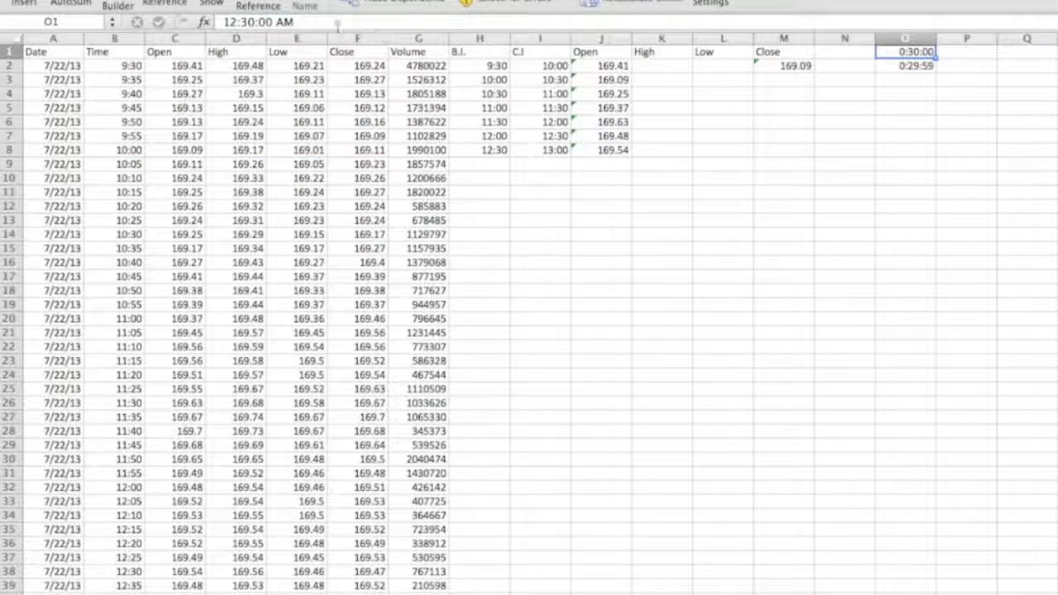
{"action": "left_click", "coordinate": [266, 23]}
{"action": "key", "text": "Delete"}
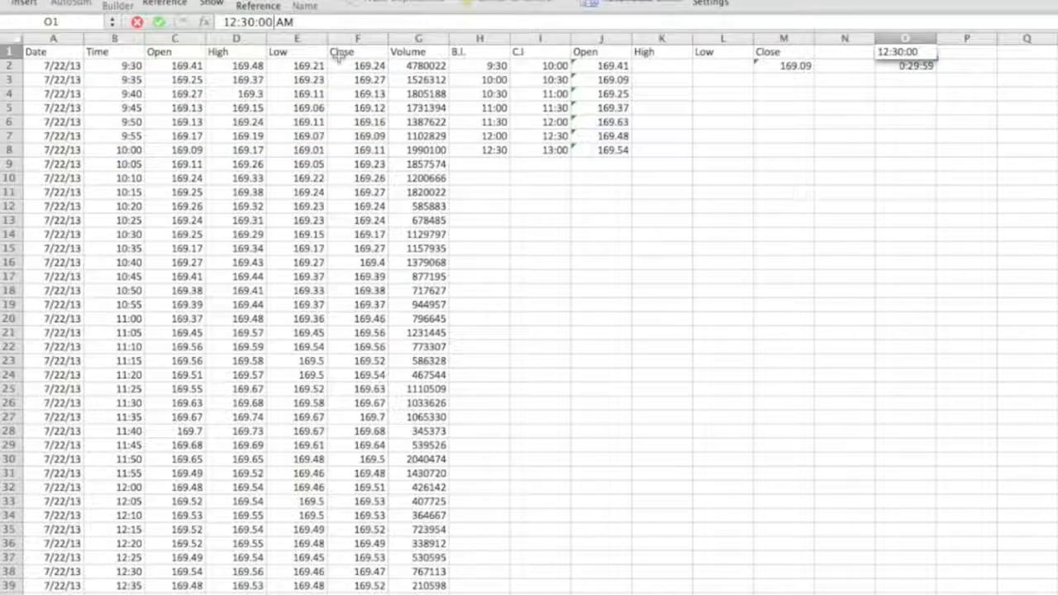
{"action": "type", "text": "1"}
{"action": "key", "text": "Return"}
Fill the Close formula from M2 down to M8.
{"action": "left_click_drag", "start_coordinate": [107, 151], "coordinate": [364, 152]}
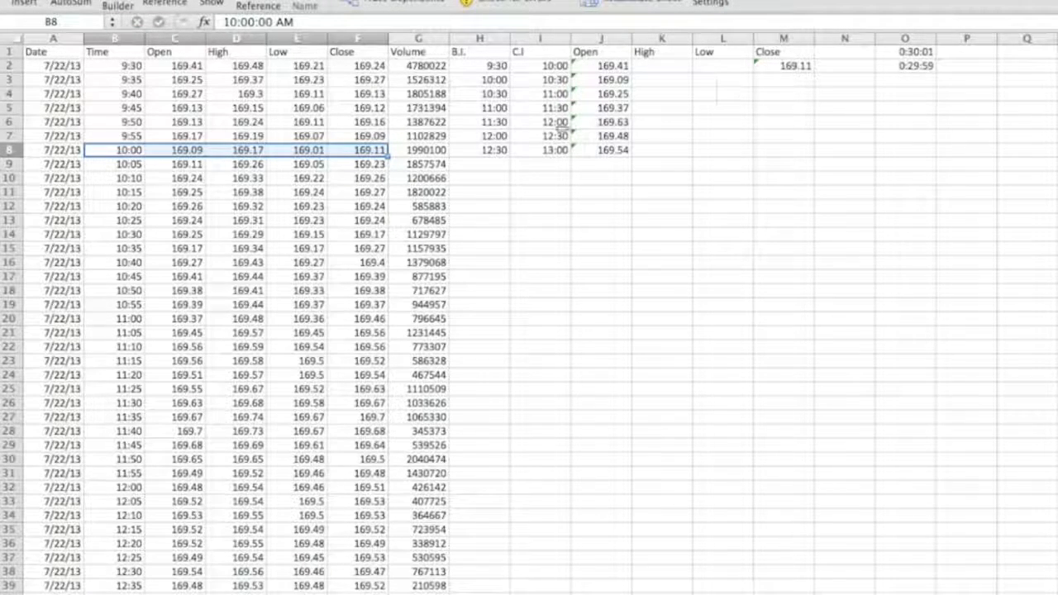
{"action": "left_click", "coordinate": [792, 66]}
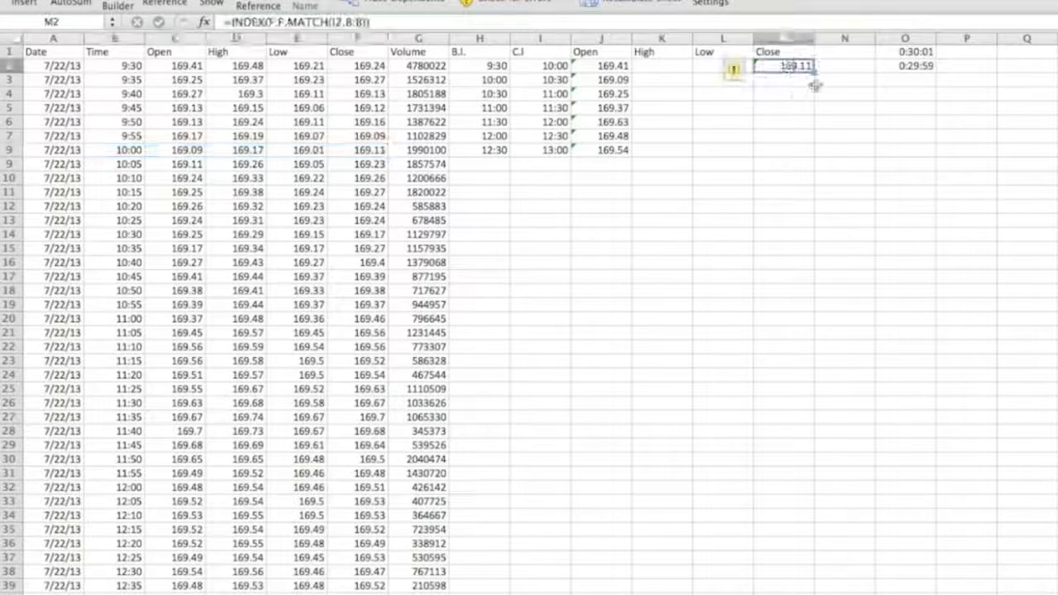
{"action": "left_click_drag", "start_coordinate": [814, 73], "coordinate": [812, 154]}
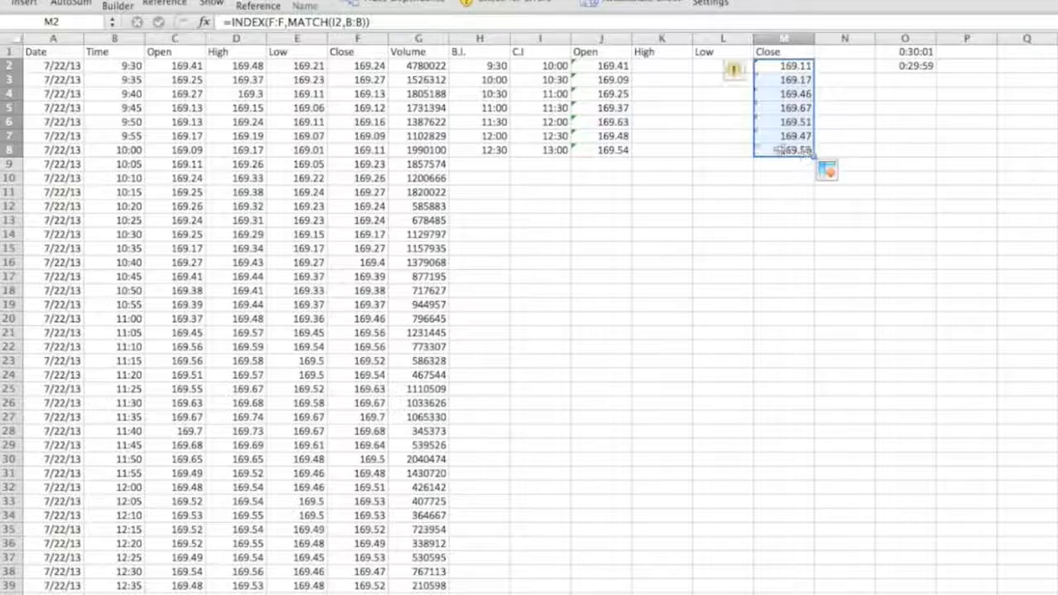
{"action": "left_click", "coordinate": [792, 150]}
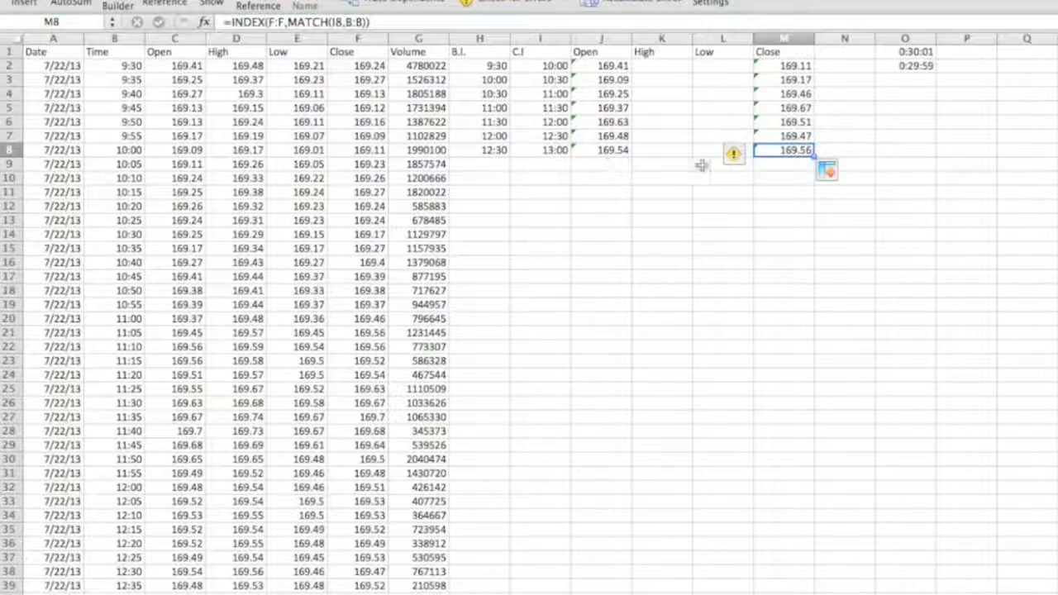
Check the final 13:00 source row against the last Close value in M8.
{"action": "scroll", "coordinate": [550, 320], "scroll_direction": "down", "scroll_amount": 4}
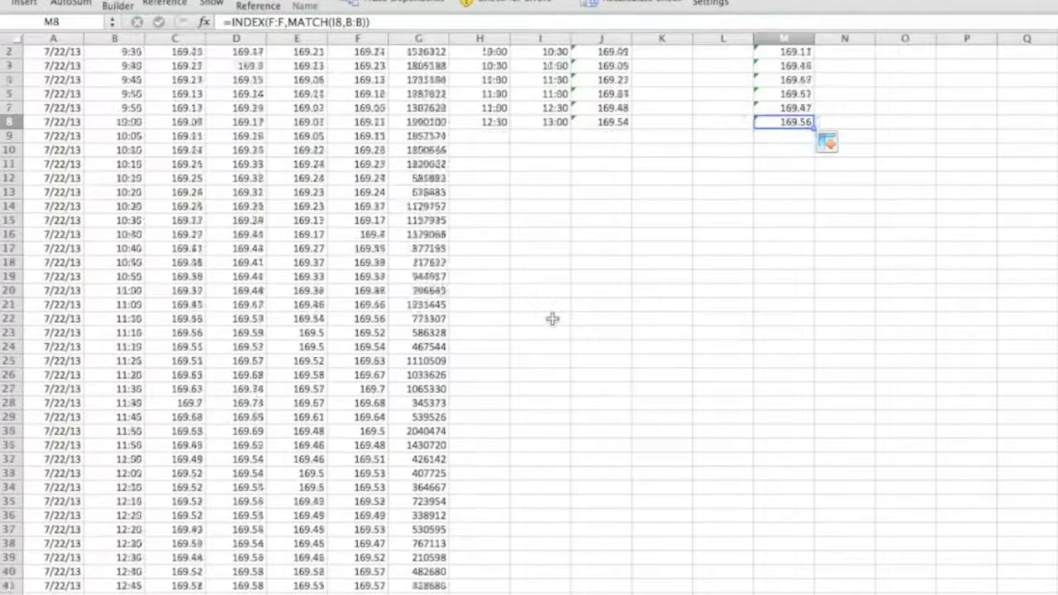
{"action": "left_click", "coordinate": [340, 558]}
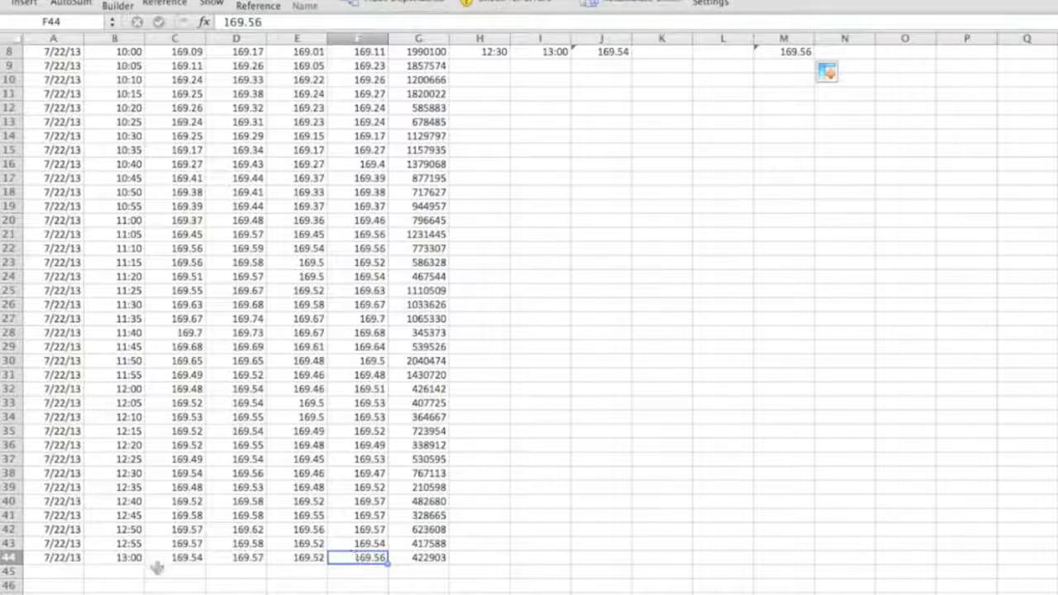
{"action": "scroll", "coordinate": [586, 482], "scroll_direction": "up", "scroll_amount": 4}
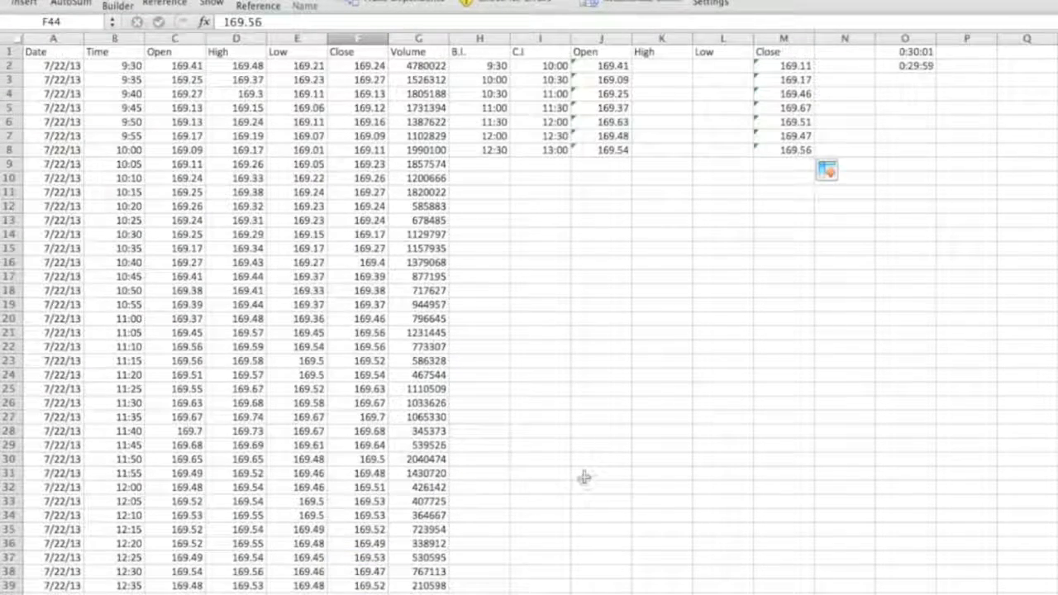
Enter the formula =MAX(IF((B:B>=H2)*(B:B<=I2),D:D)) in K2 to find the High within each interval, accepting the proposed correction.
{"action": "left_click", "coordinate": [660, 67]}
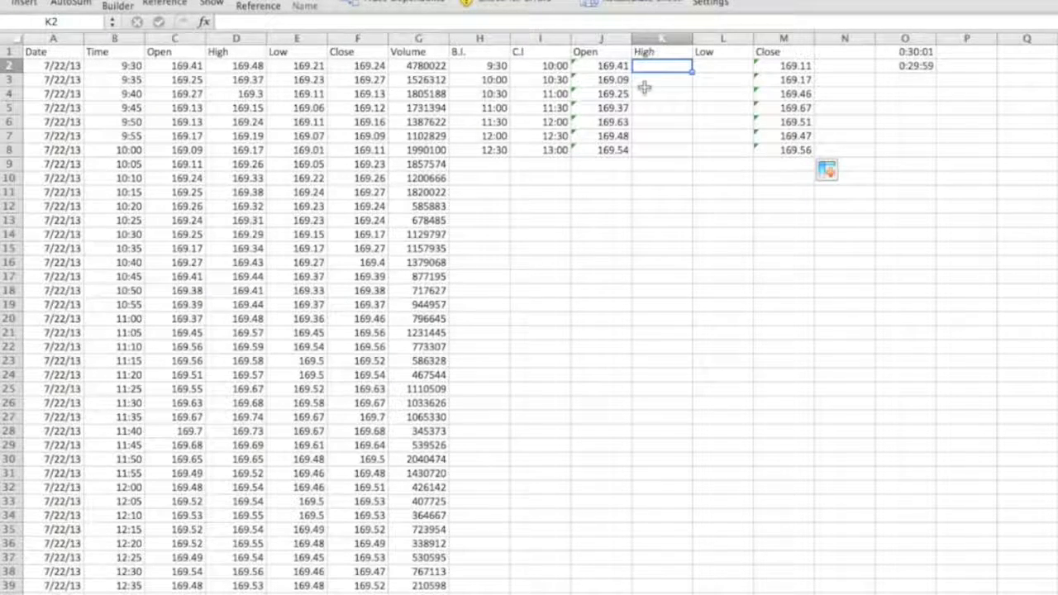
{"action": "type", "text": "="}
{"action": "left_click", "coordinate": [302, 94]}
{"action": "type", "text": "Max("}
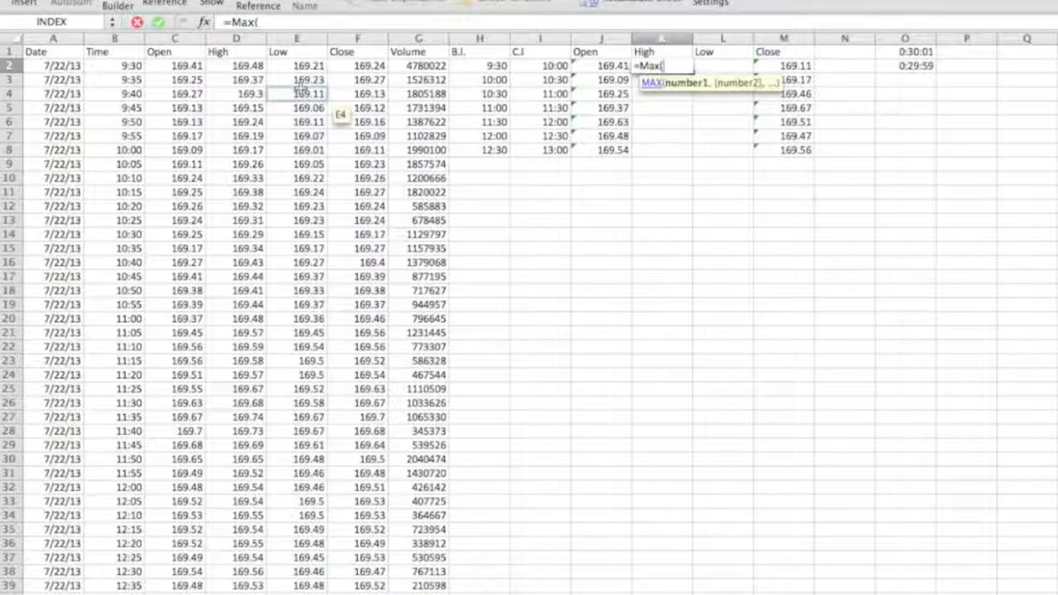
{"action": "type", "text": "if"}
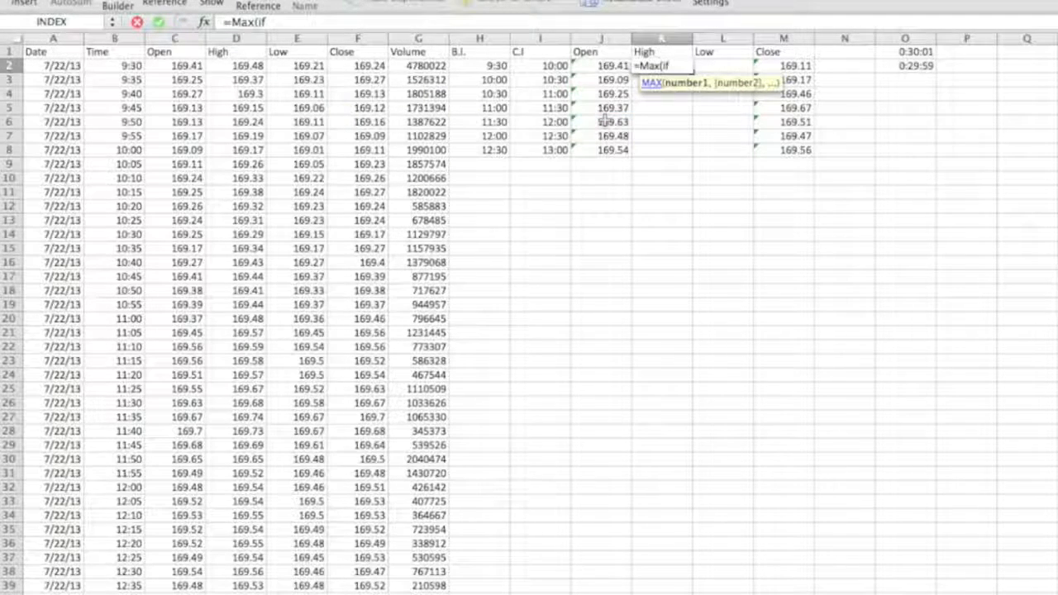
{"action": "left_click", "coordinate": [604, 121]}
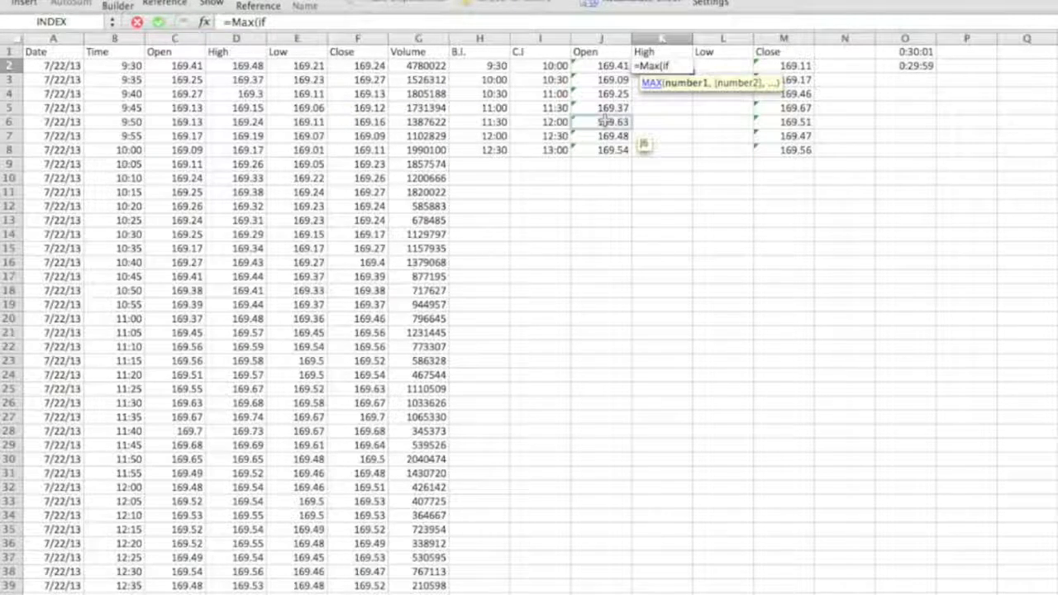
{"action": "type", "text": "(("}
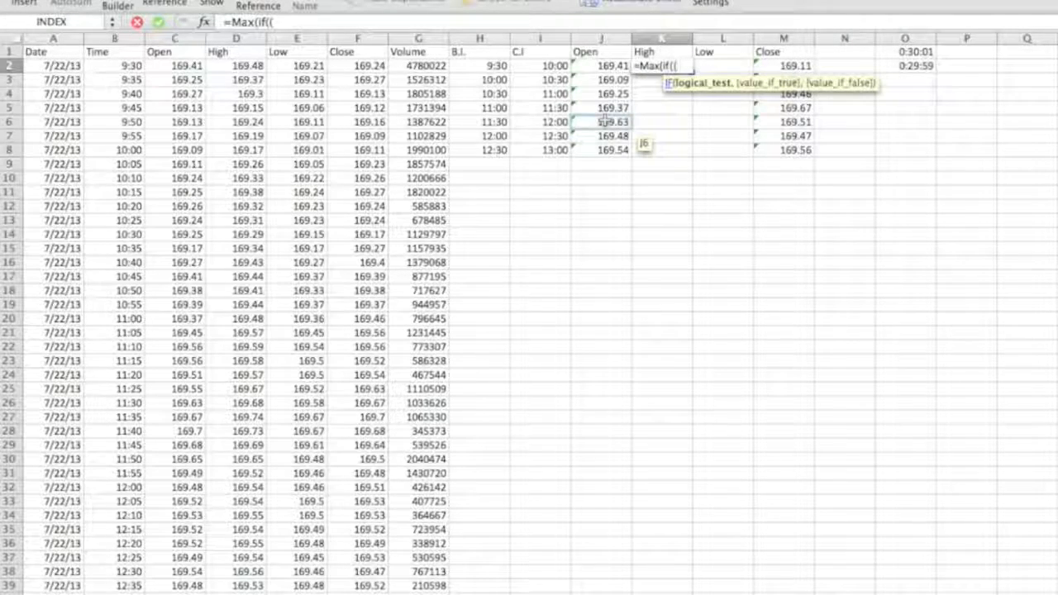
{"action": "left_click", "coordinate": [114, 38]}
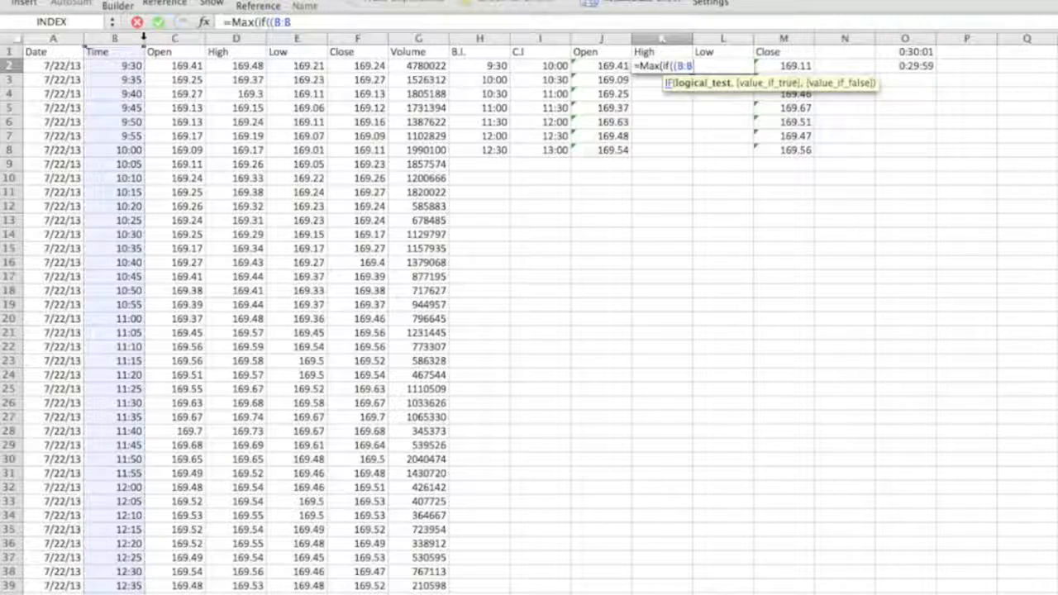
{"action": "type", "text": ">="}
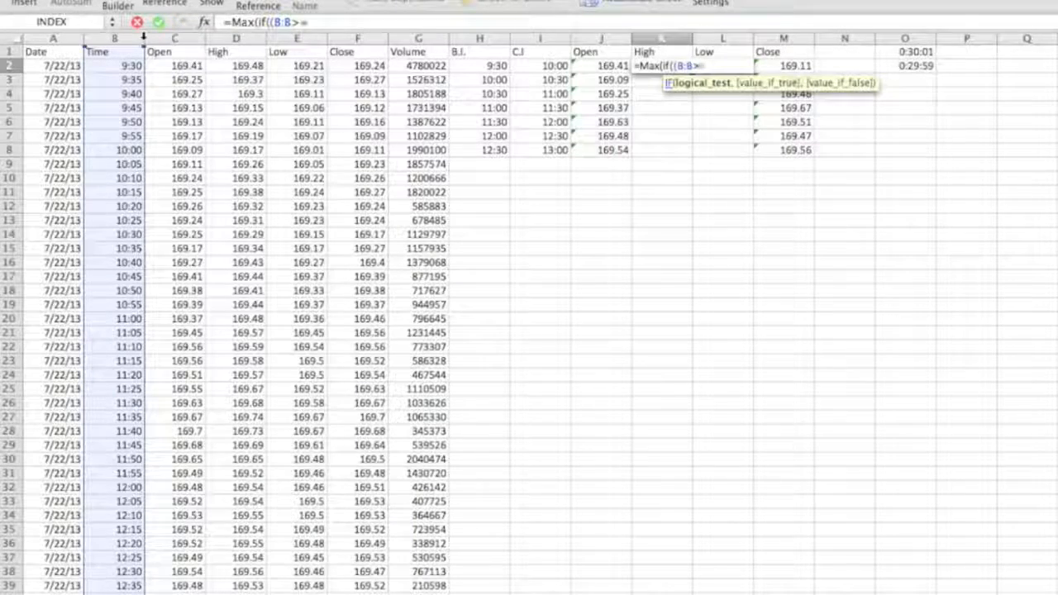
{"action": "left_click", "coordinate": [468, 67]}
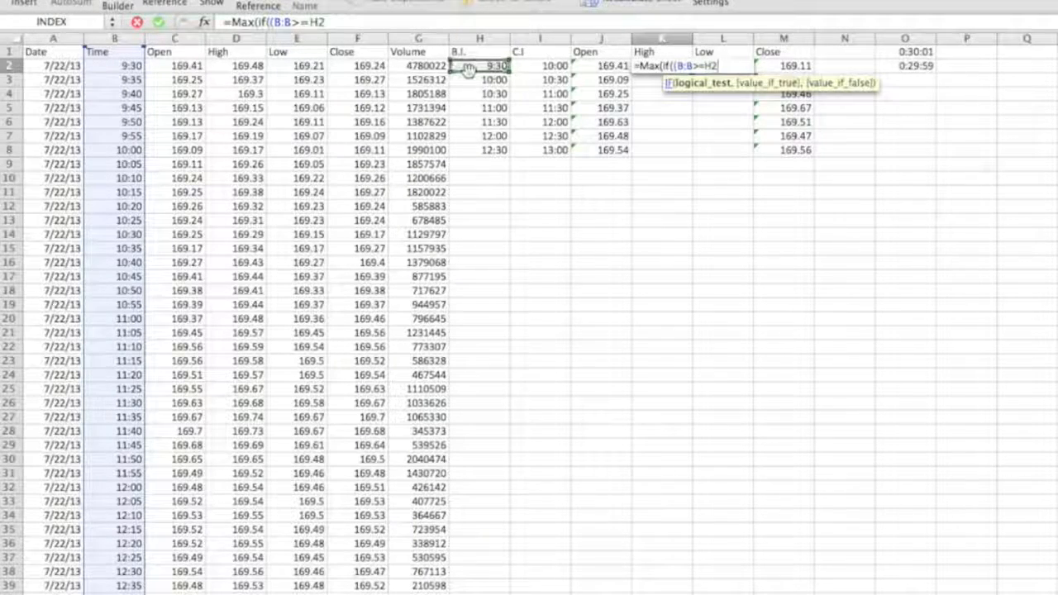
{"action": "type", "text": ")*"}
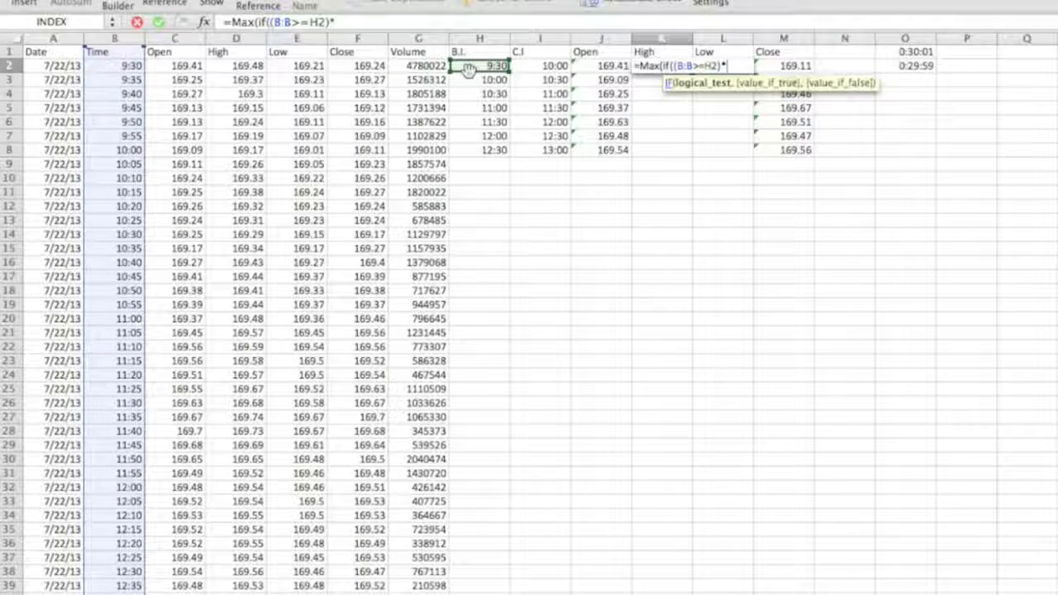
{"action": "type", "text": "("}
{"action": "left_click", "coordinate": [119, 39]}
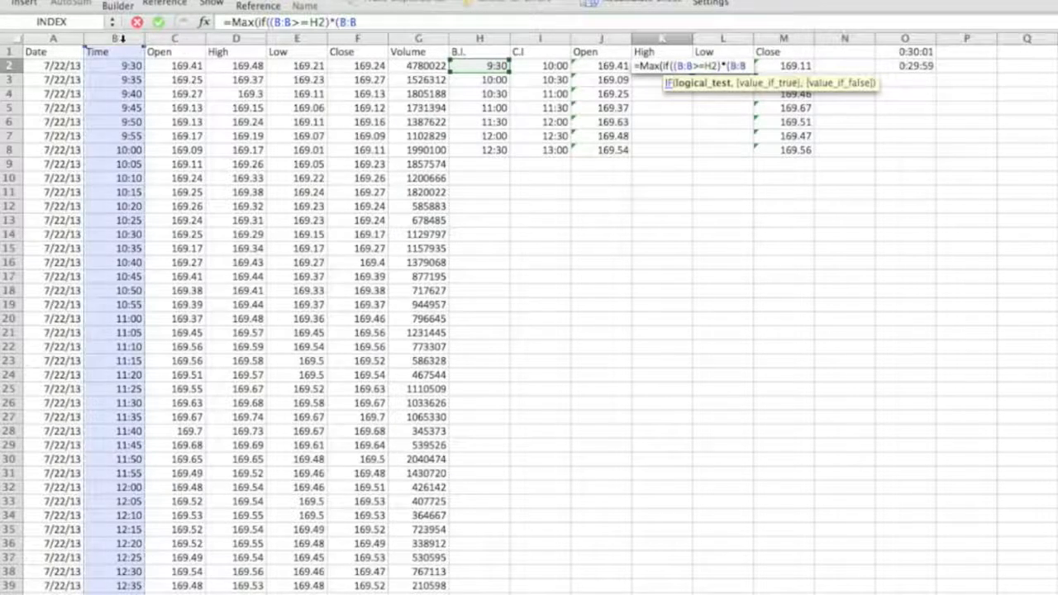
{"action": "type", "text": "<="}
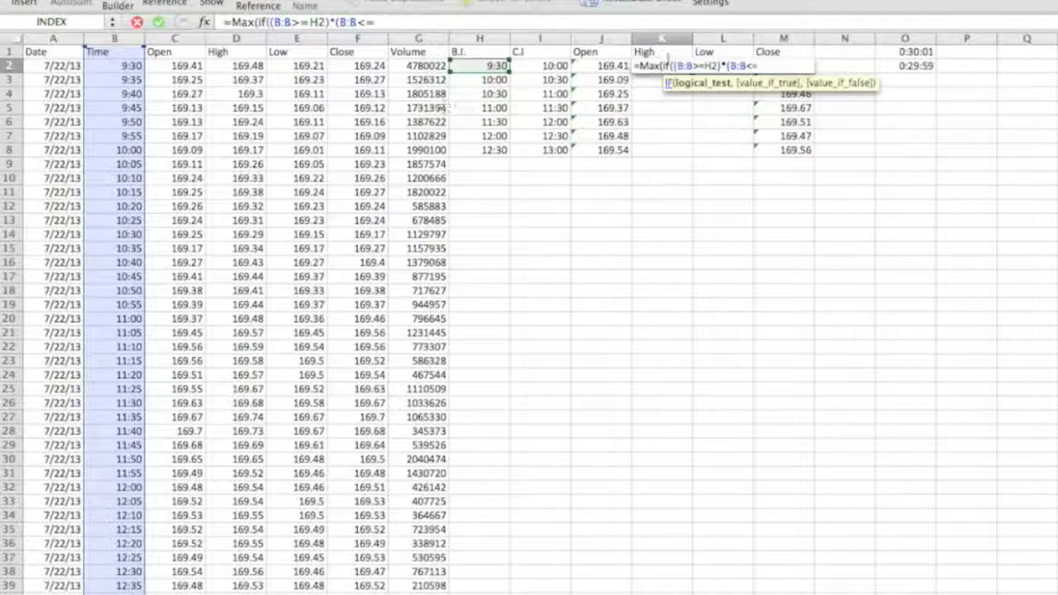
{"action": "left_click", "coordinate": [529, 66]}
{"action": "type", "text": ")"}
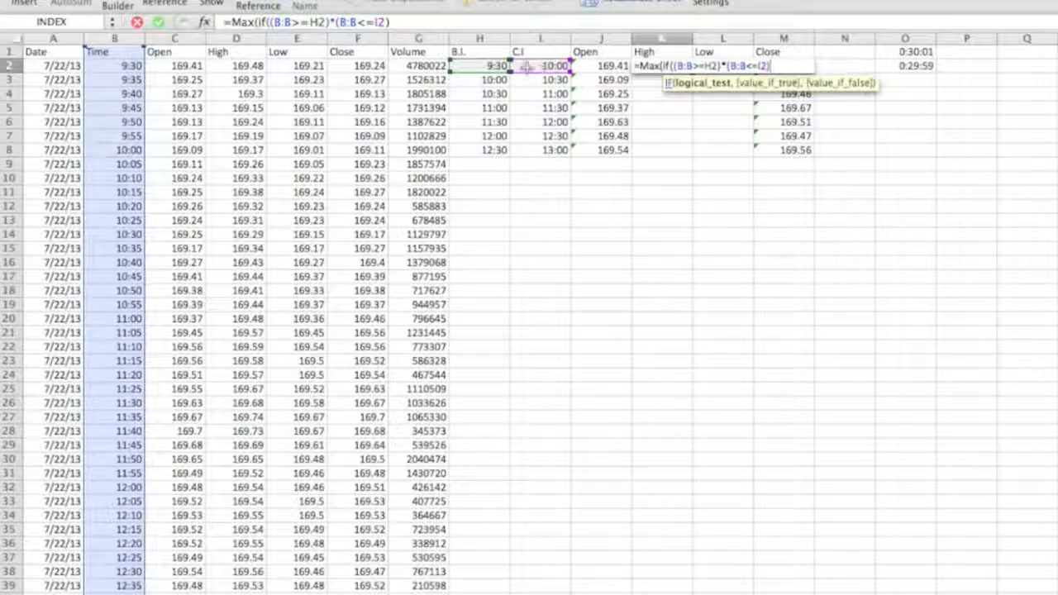
{"action": "left_click", "coordinate": [419, 24]}
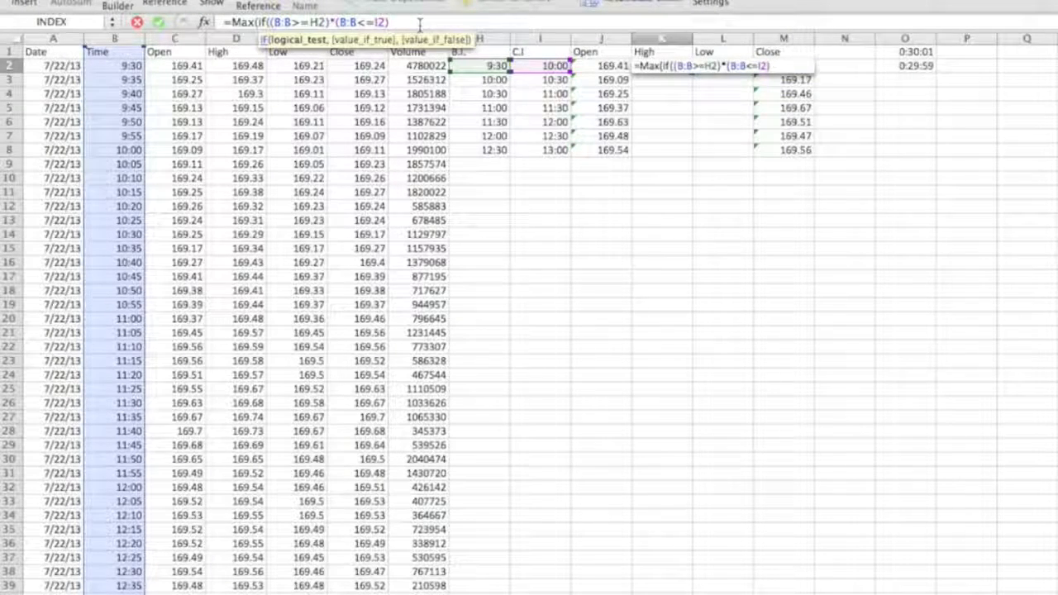
{"action": "type", "text": ","}
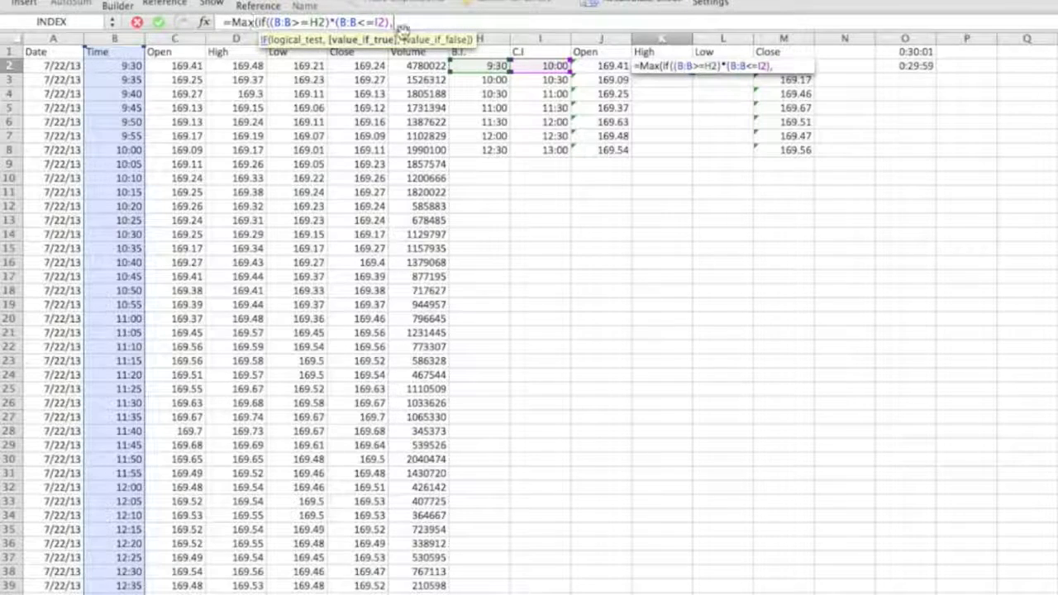
{"action": "left_click", "coordinate": [237, 38]}
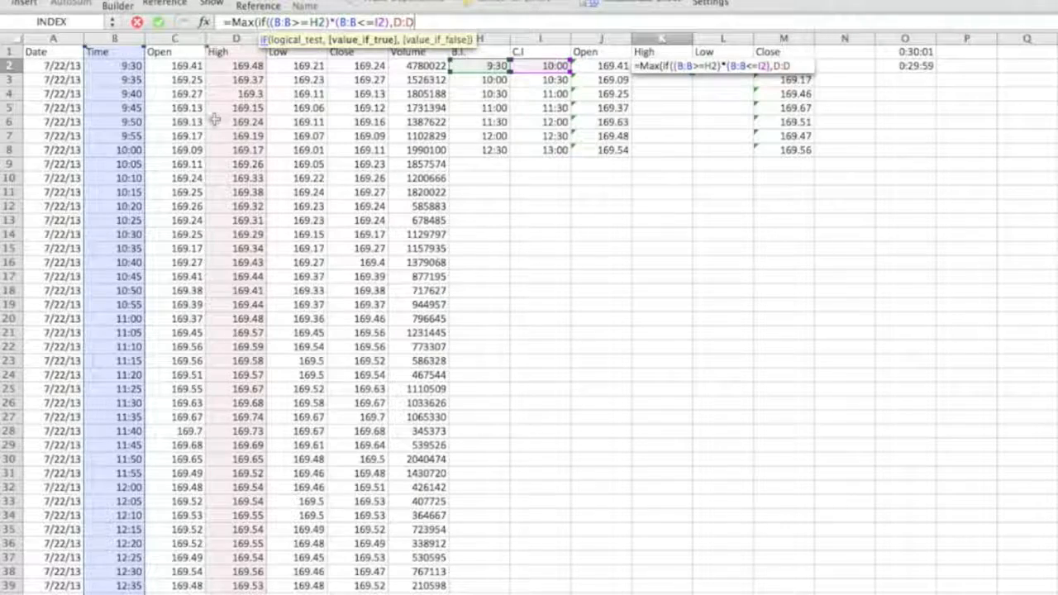
{"action": "type", "text": ")"}
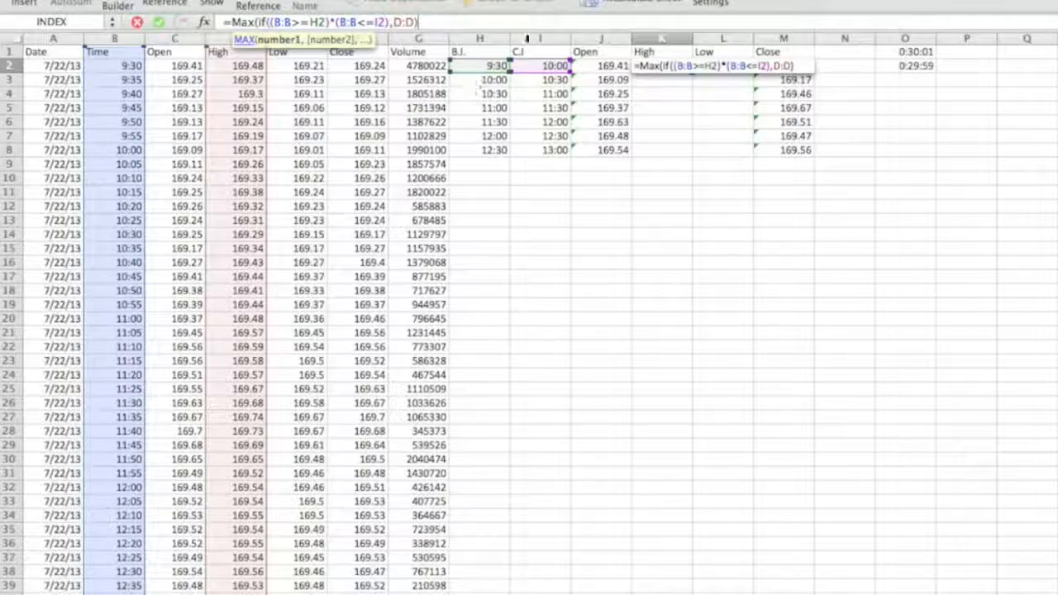
{"action": "key", "text": "Return"}
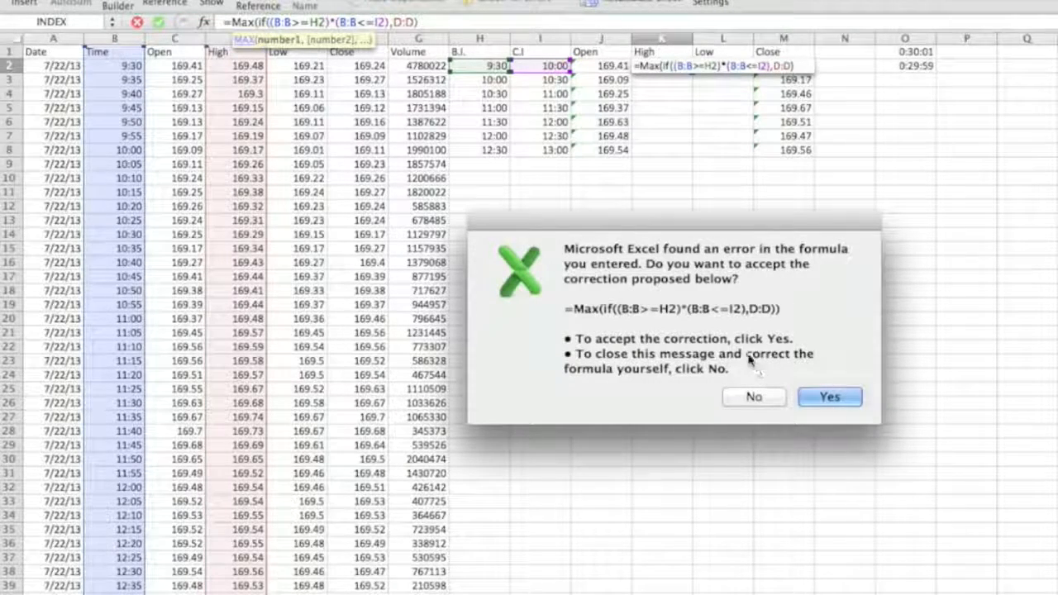
{"action": "left_click", "coordinate": [828, 397]}
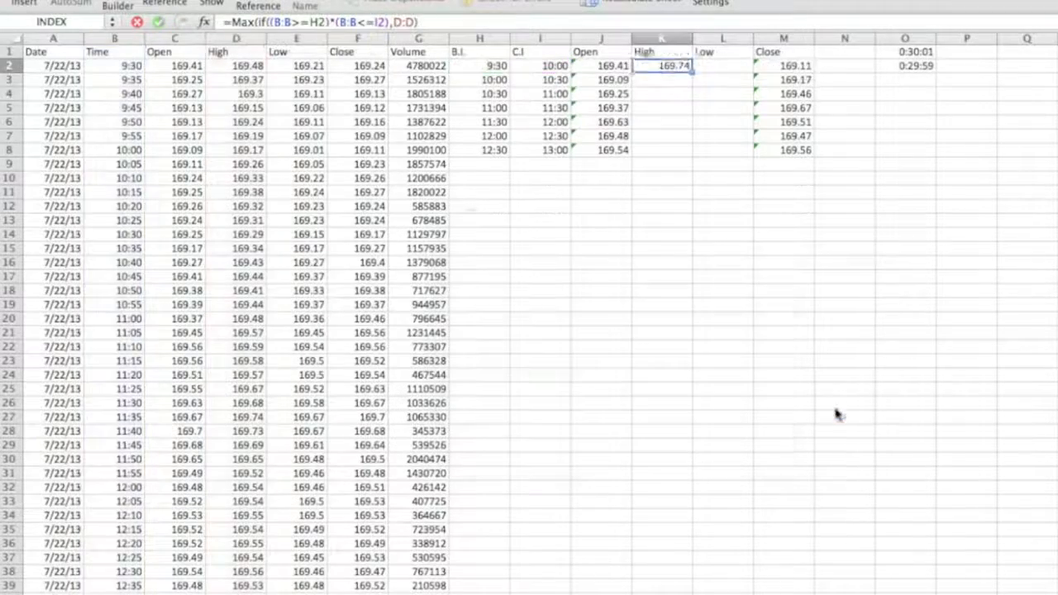
Re-enter the K2 High formula as an array formula.
{"action": "key", "text": "Up"}
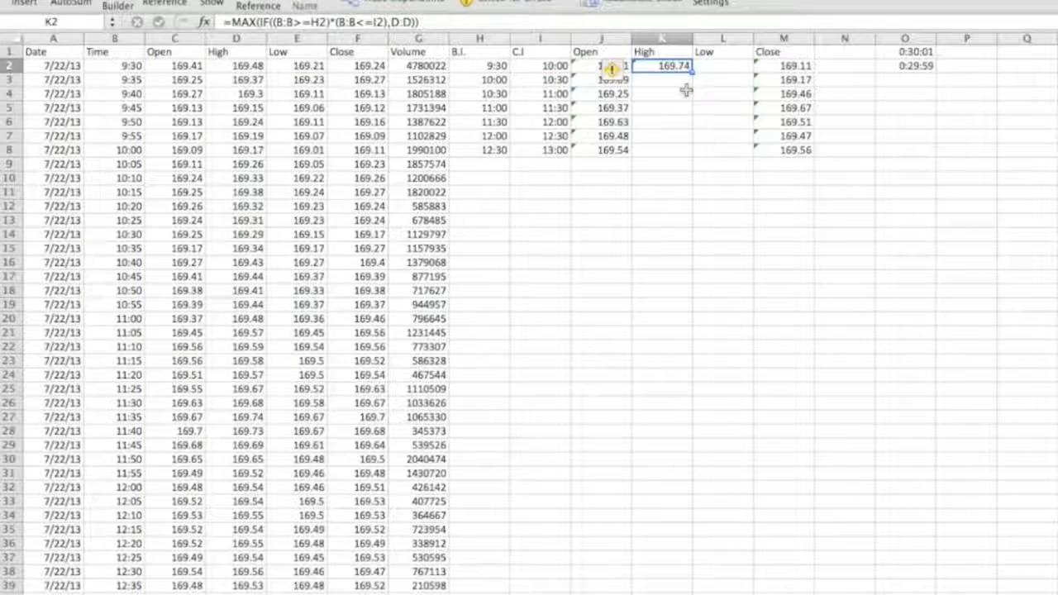
{"action": "left_click_drag", "start_coordinate": [115, 66], "coordinate": [232, 145]}
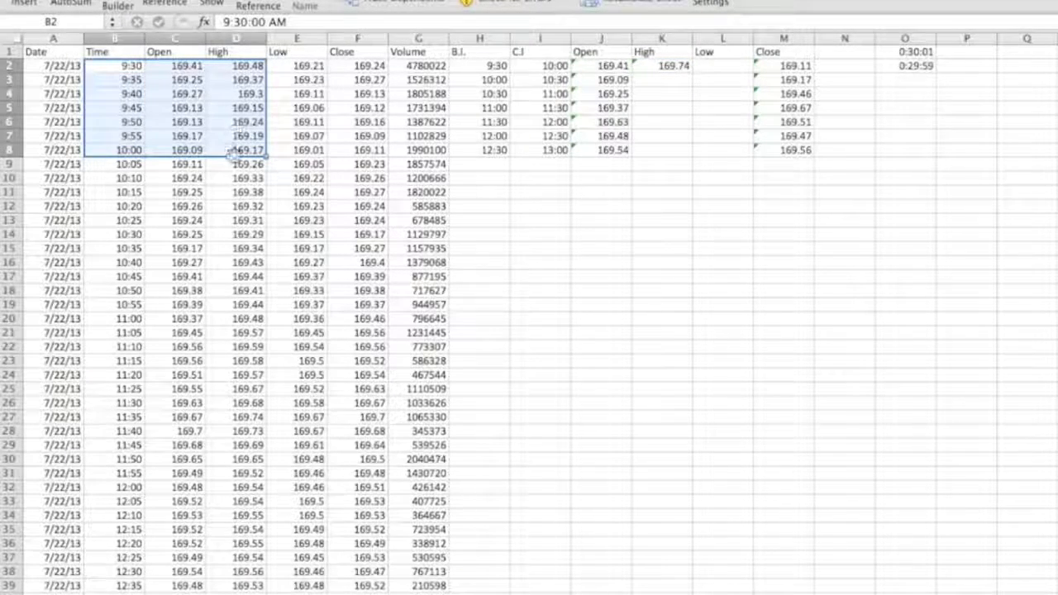
{"action": "left_click", "coordinate": [658, 66]}
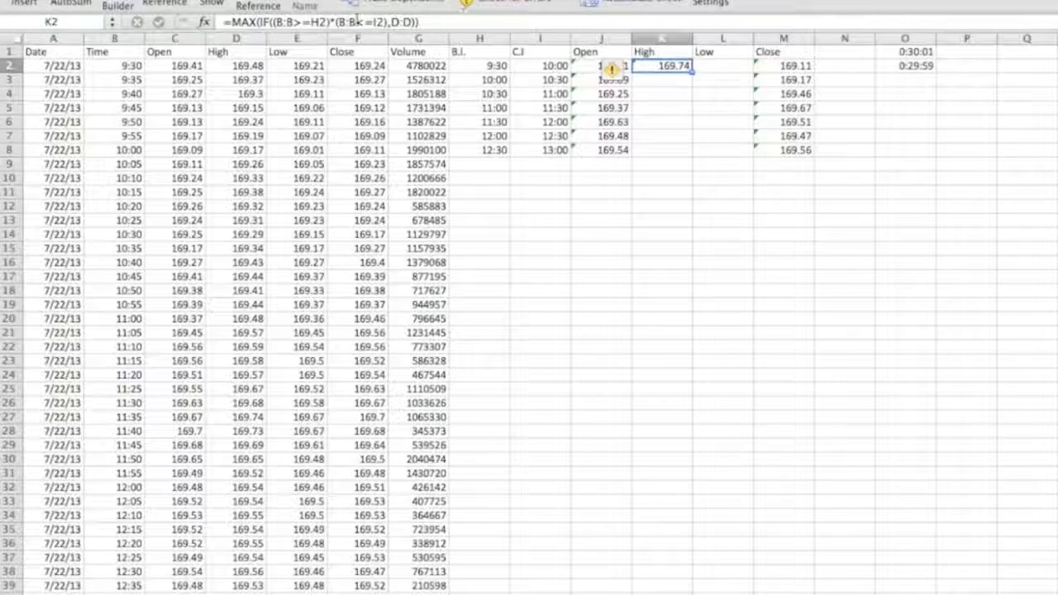
{"action": "left_click", "coordinate": [464, 25]}
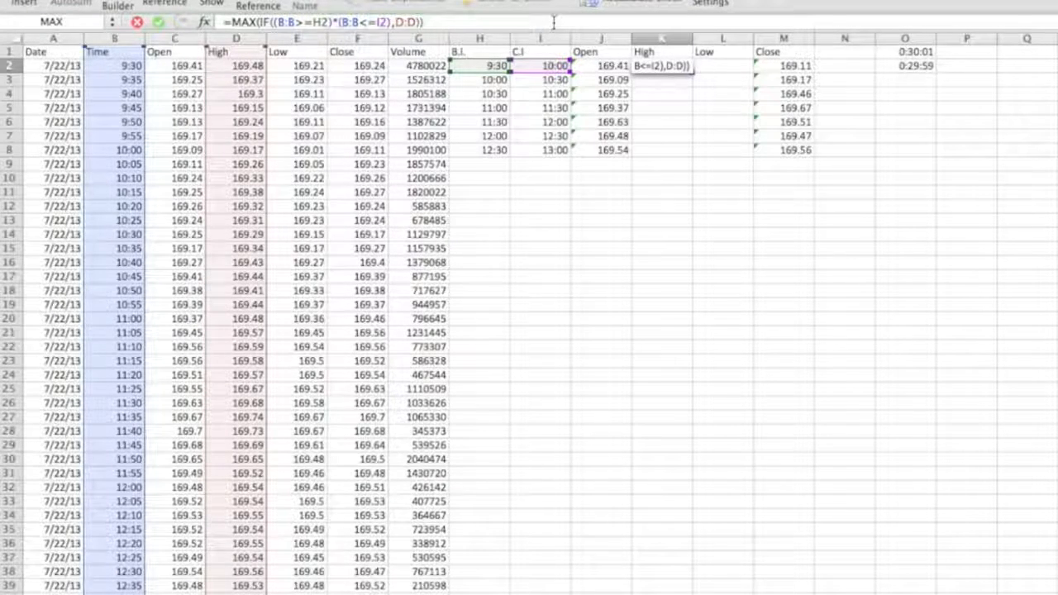
{"action": "key", "text": "ctrl+shift+Return"}
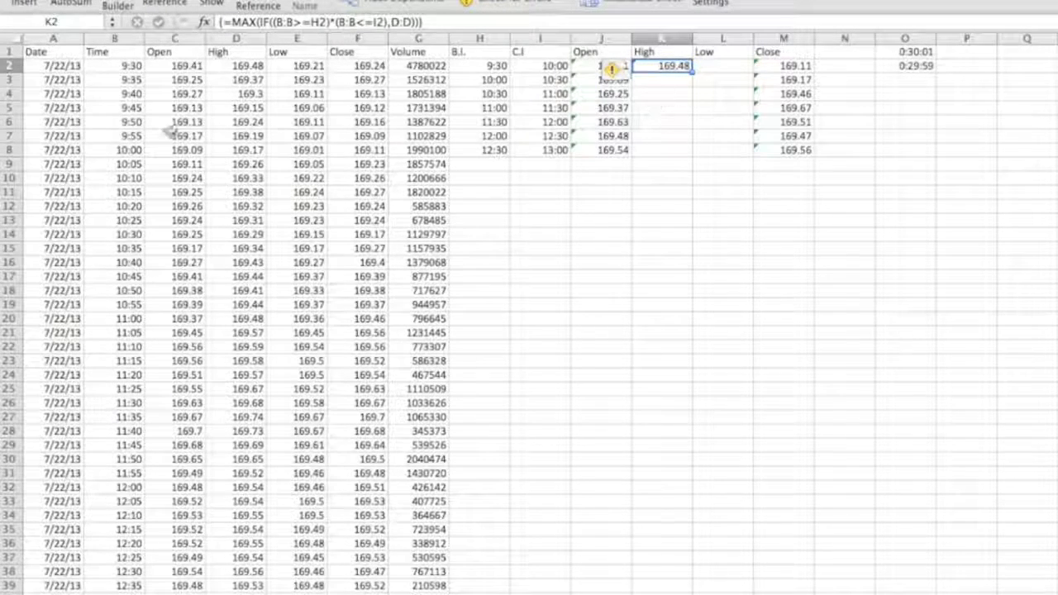
Fill the High array formula from K2 down to K8.
{"action": "left_click_drag", "start_coordinate": [131, 65], "coordinate": [240, 147]}
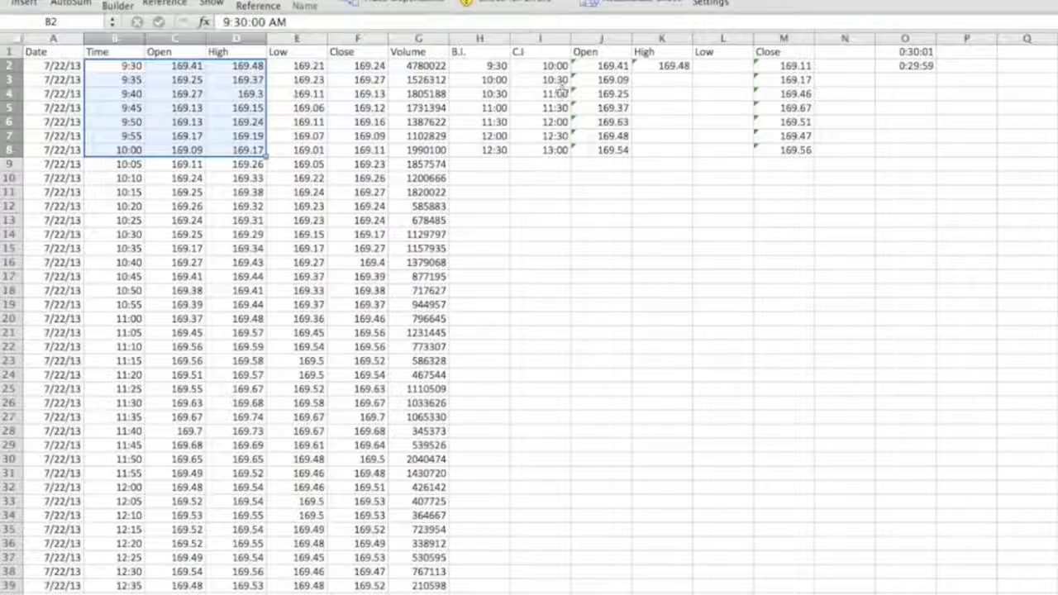
{"action": "left_click", "coordinate": [671, 94]}
{"action": "key", "text": "Up"}
{"action": "key", "text": "Up"}
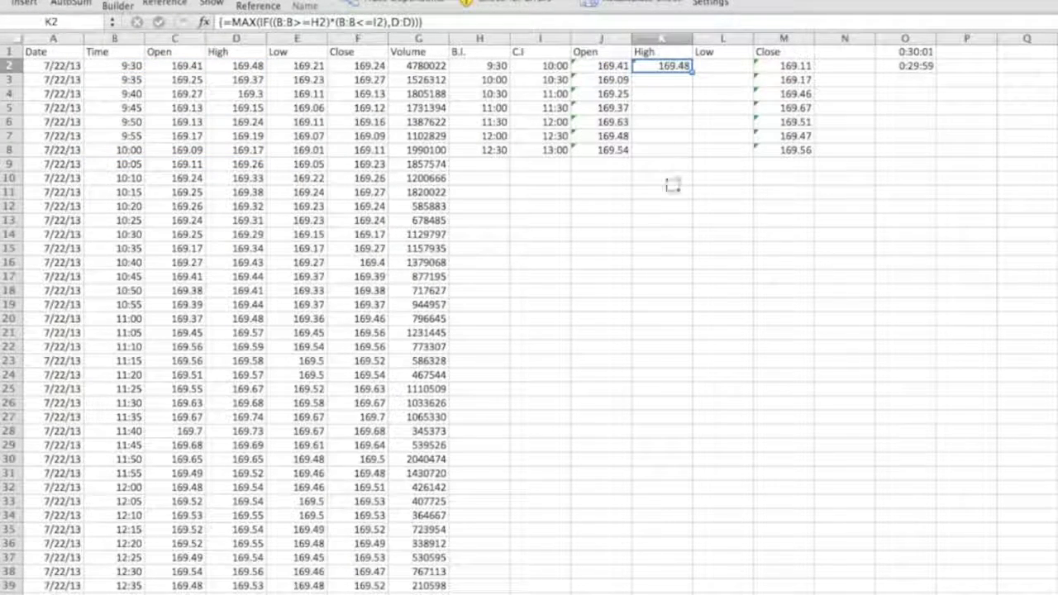
{"action": "double_click", "coordinate": [691, 72]}
{"action": "left_click", "coordinate": [670, 152]}
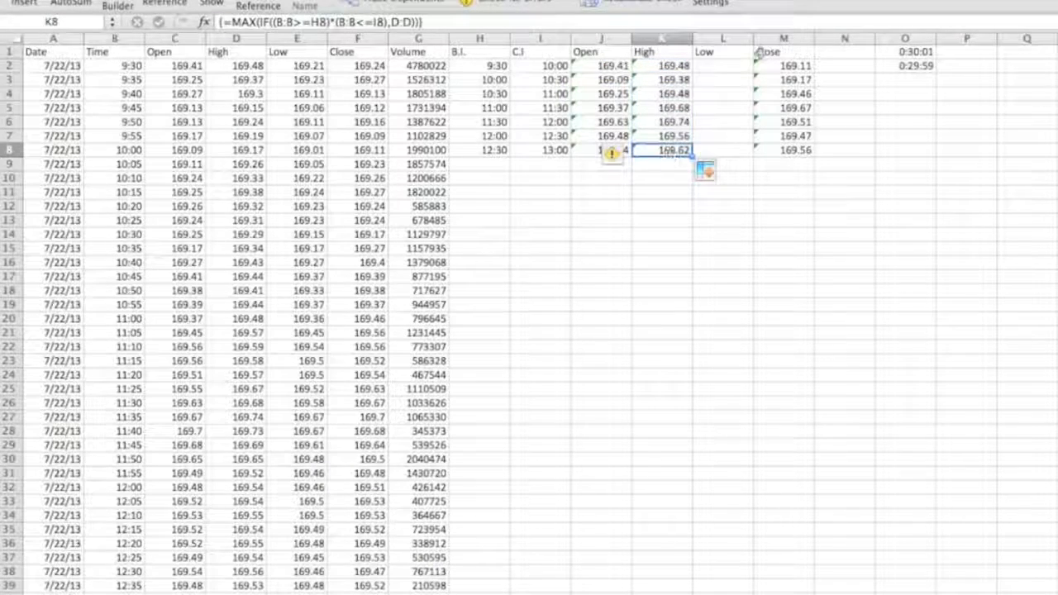
Copy the High array formula text from K2's formula bar.
{"action": "left_click", "coordinate": [712, 69]}
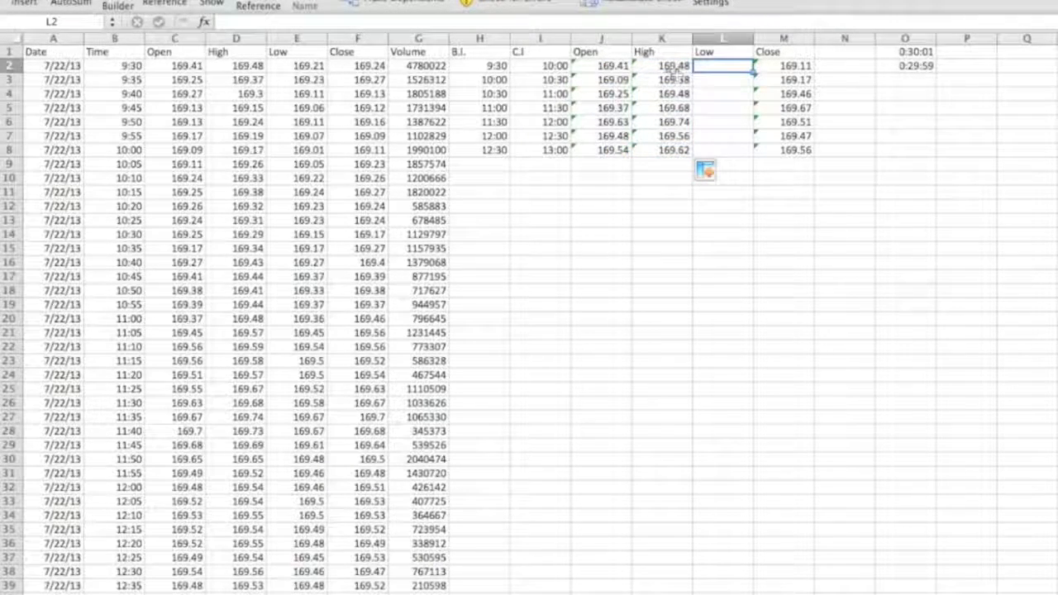
{"action": "left_click", "coordinate": [674, 67]}
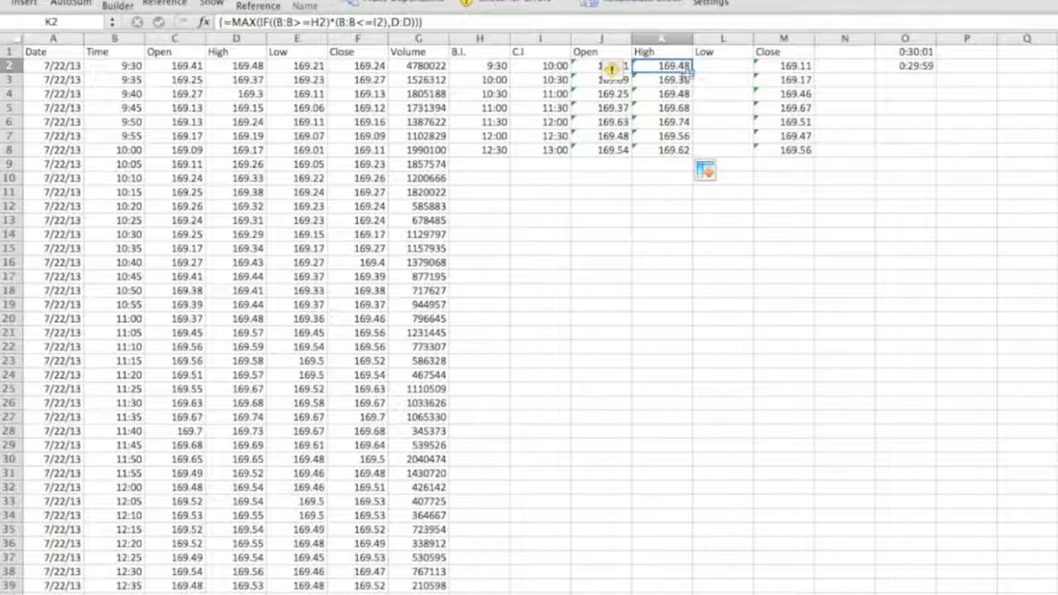
{"action": "left_click", "coordinate": [710, 80]}
{"action": "left_click", "coordinate": [671, 66]}
{"action": "left_click", "coordinate": [446, 23]}
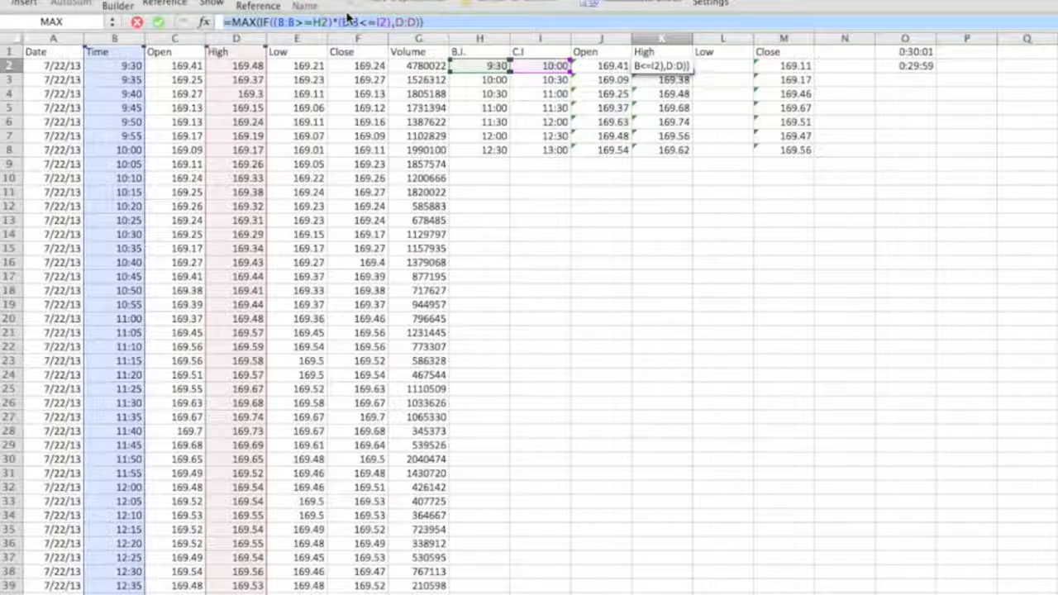
{"action": "key", "text": "Escape"}
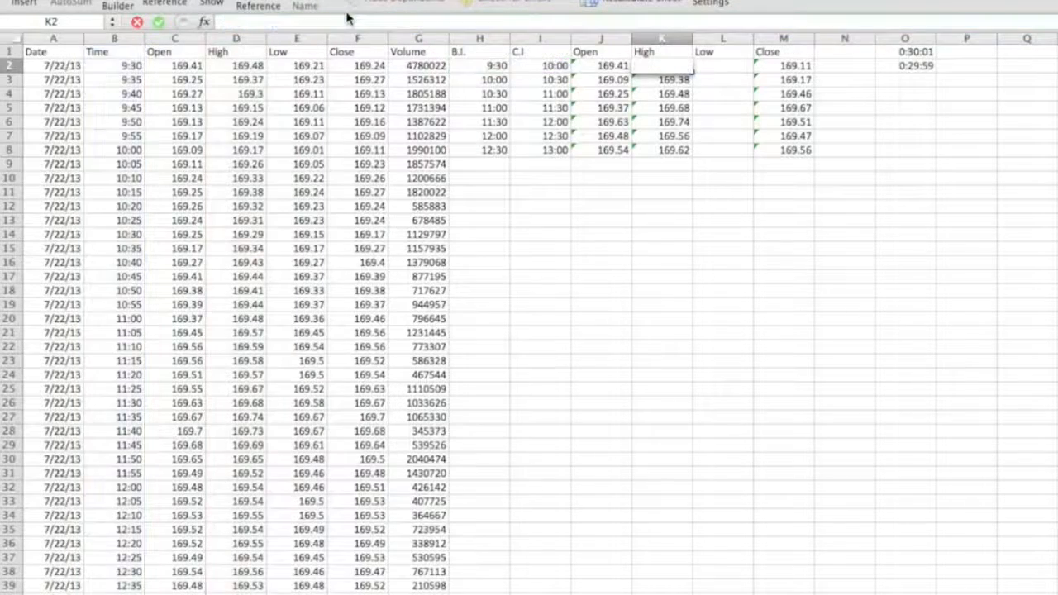
{"action": "left_click", "coordinate": [348, 15]}
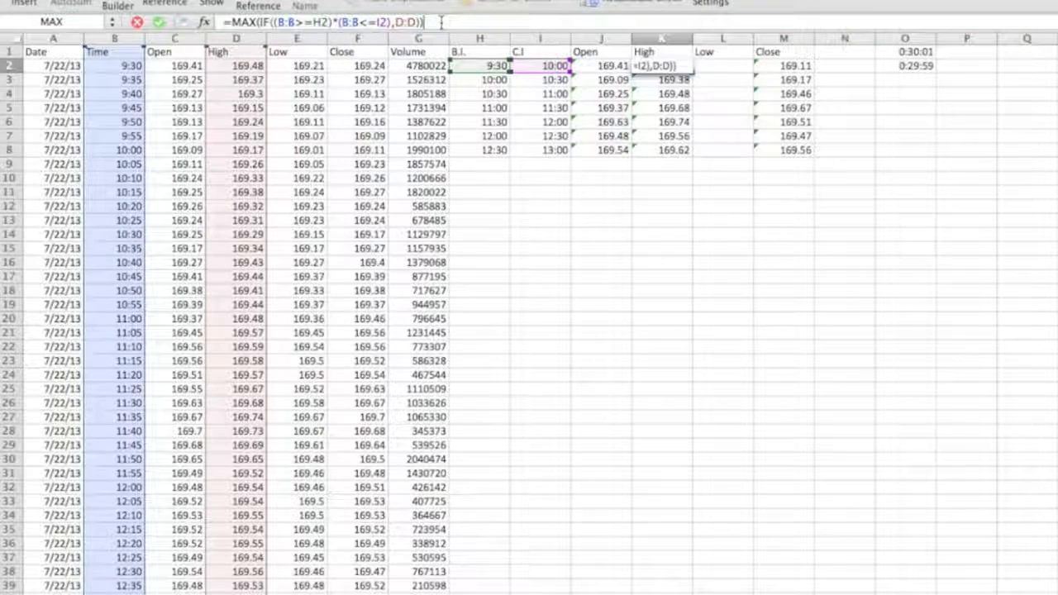
{"action": "key", "text": "ctrl+shift+Return"}
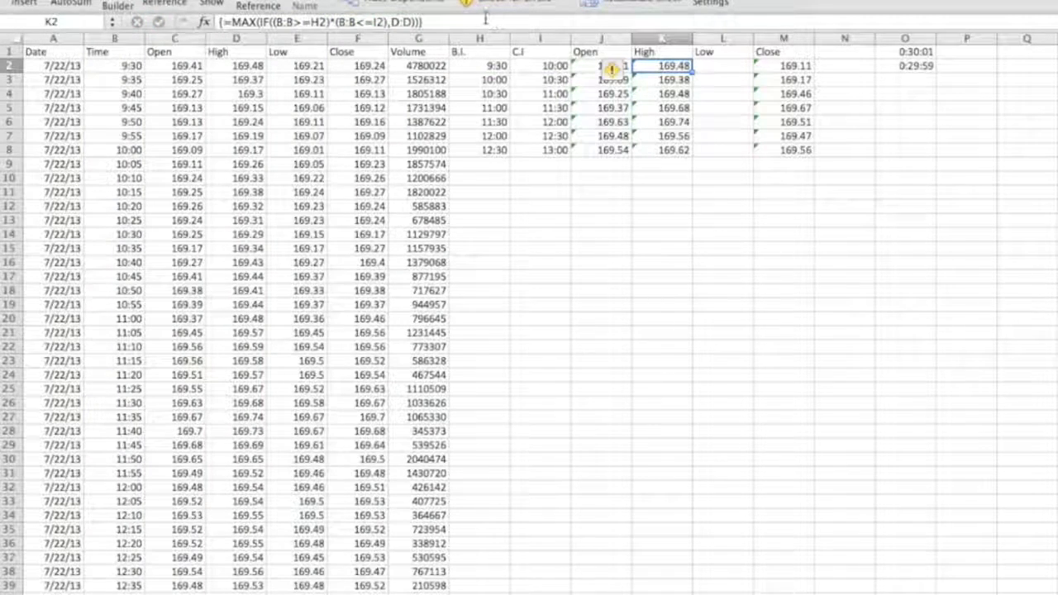
Paste the formula into L2, change MAX to MIN and D:D to E:E, and enter it as an array formula for the Low.
{"action": "left_click", "coordinate": [702, 66]}
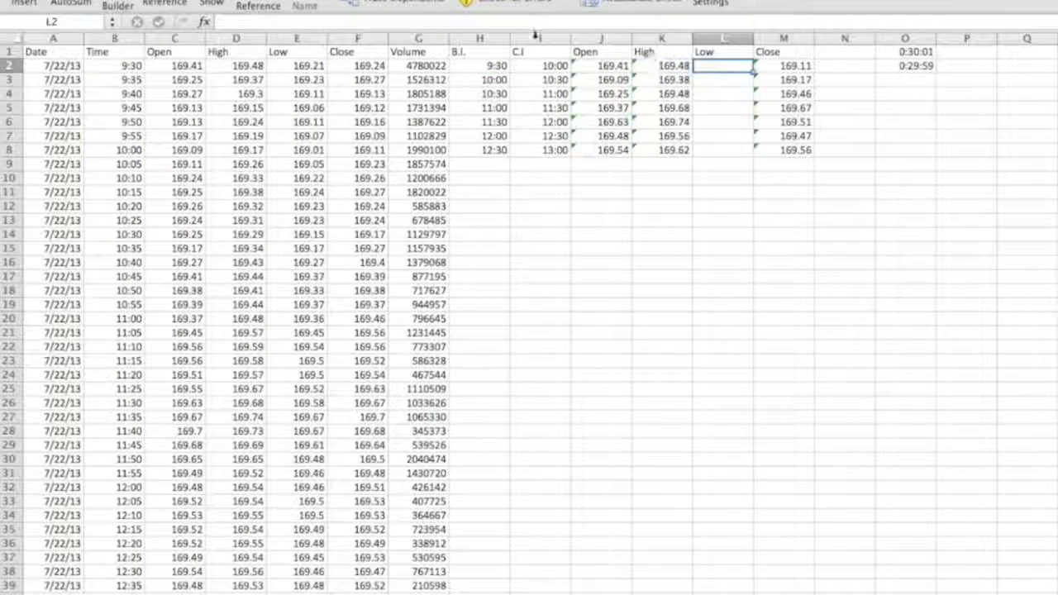
{"action": "type", "text": "=MAX(IF((B:B>=H2)*(B:B<=I2),D:D))"}
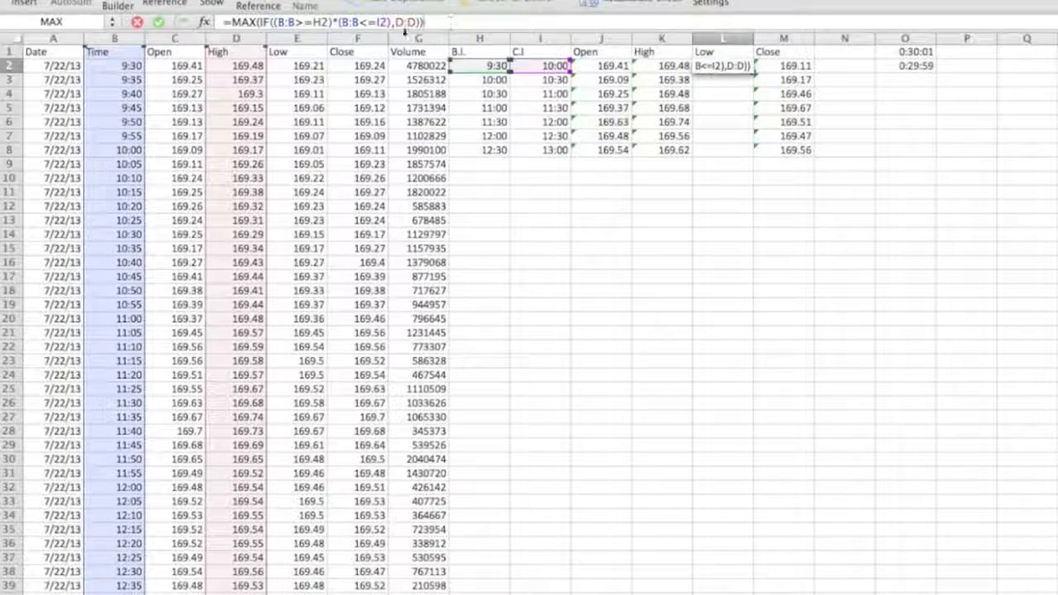
{"action": "left_click", "coordinate": [241, 25]}
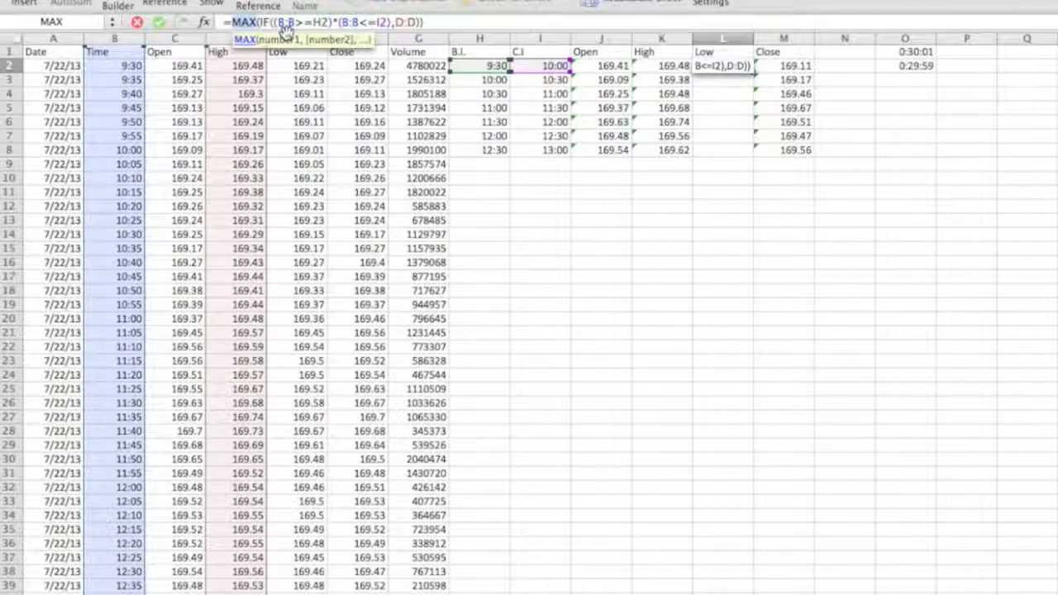
{"action": "type", "text": "MIN"}
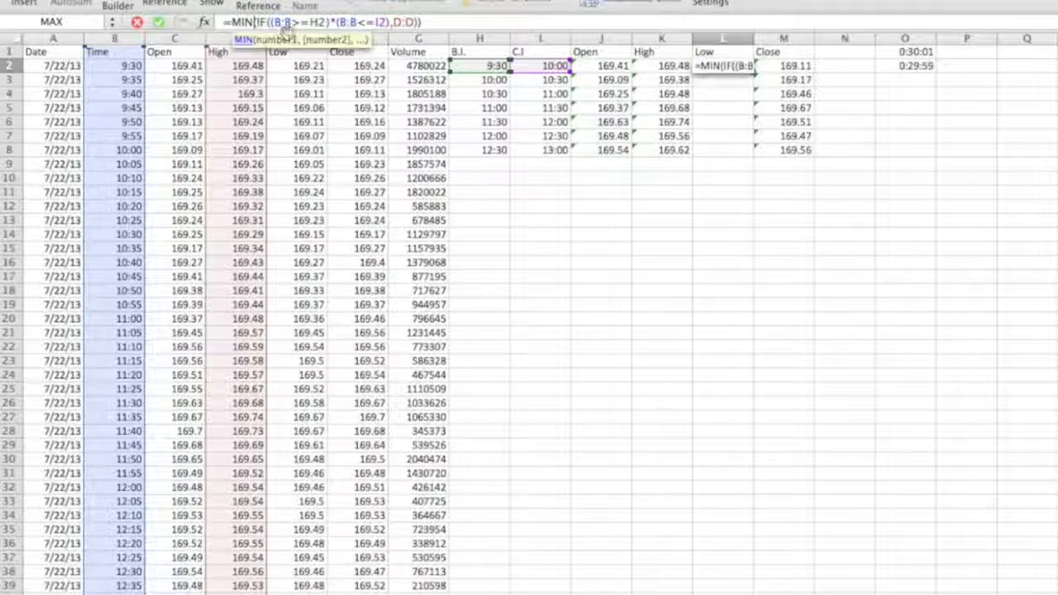
{"action": "left_click", "coordinate": [412, 23]}
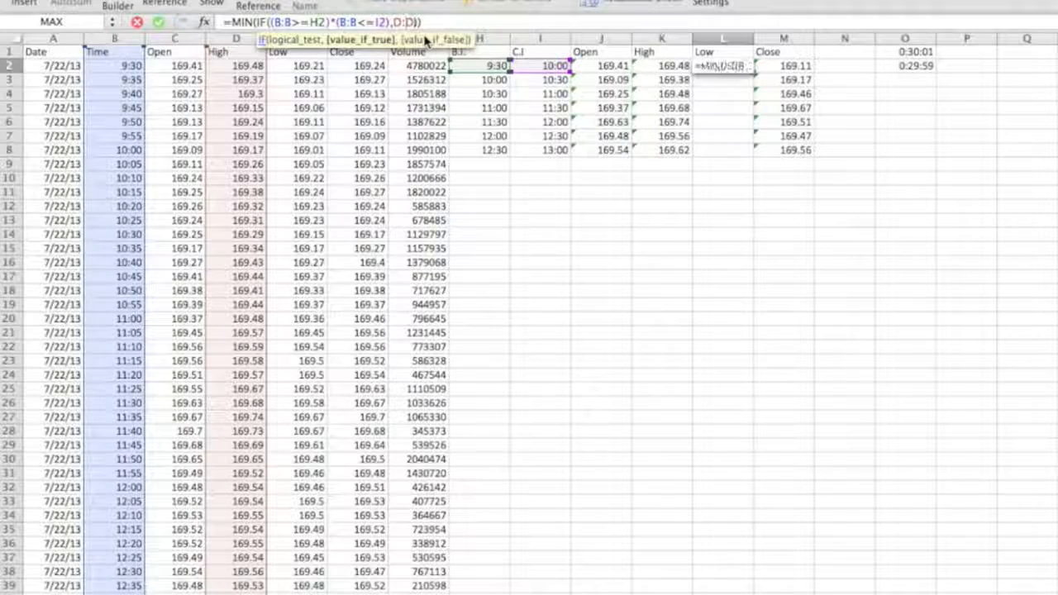
{"action": "key", "text": "BackSpace"}
{"action": "key", "text": "BackSpace"}
{"action": "key", "text": "BackSpace"}
{"action": "type", "text": "E:E"}
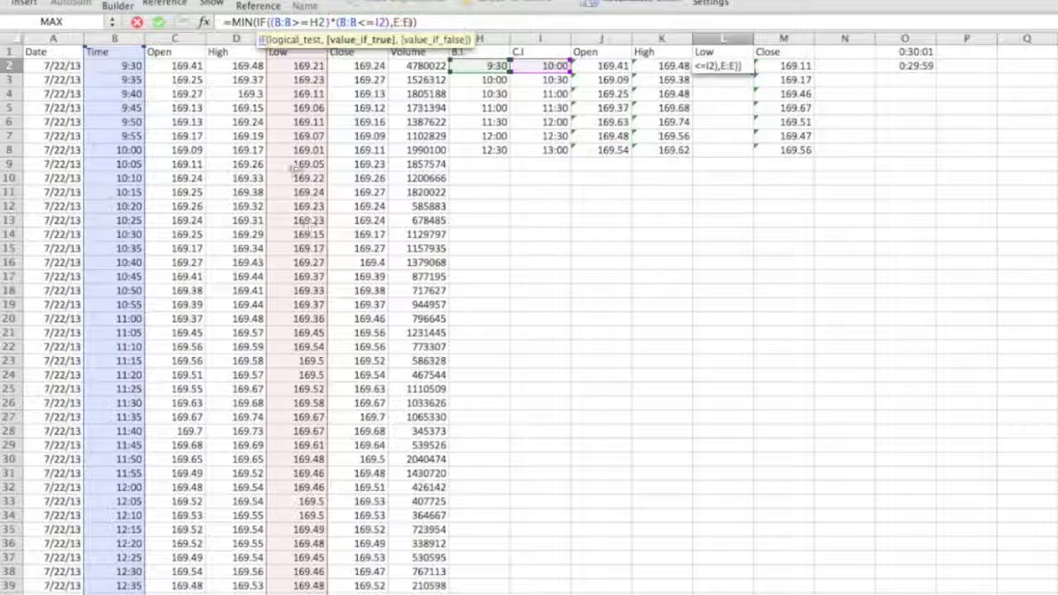
{"action": "left_click", "coordinate": [479, 22]}
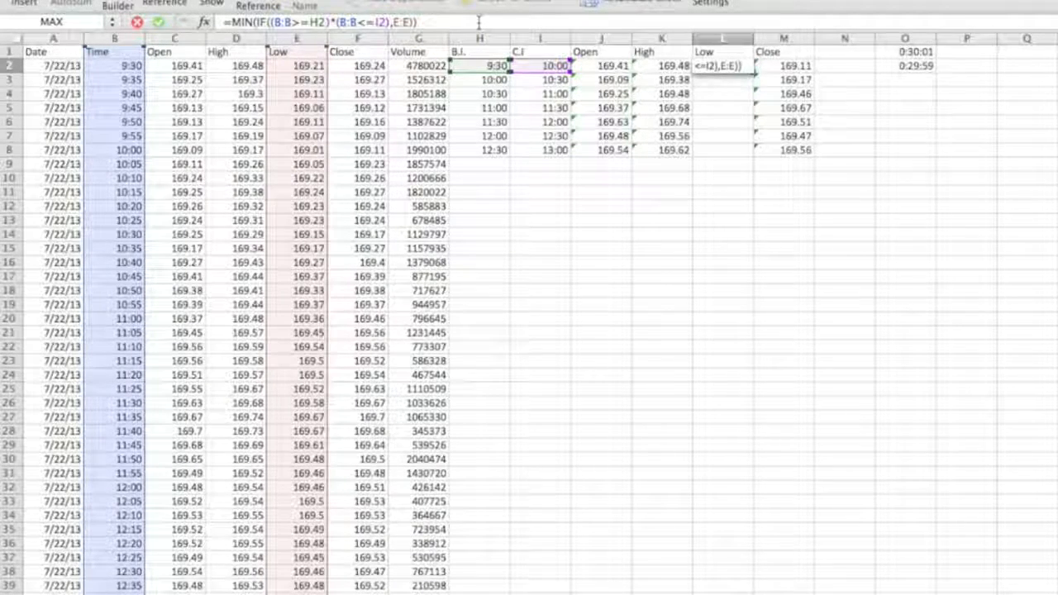
{"action": "key", "text": "ctrl+shift+Return"}
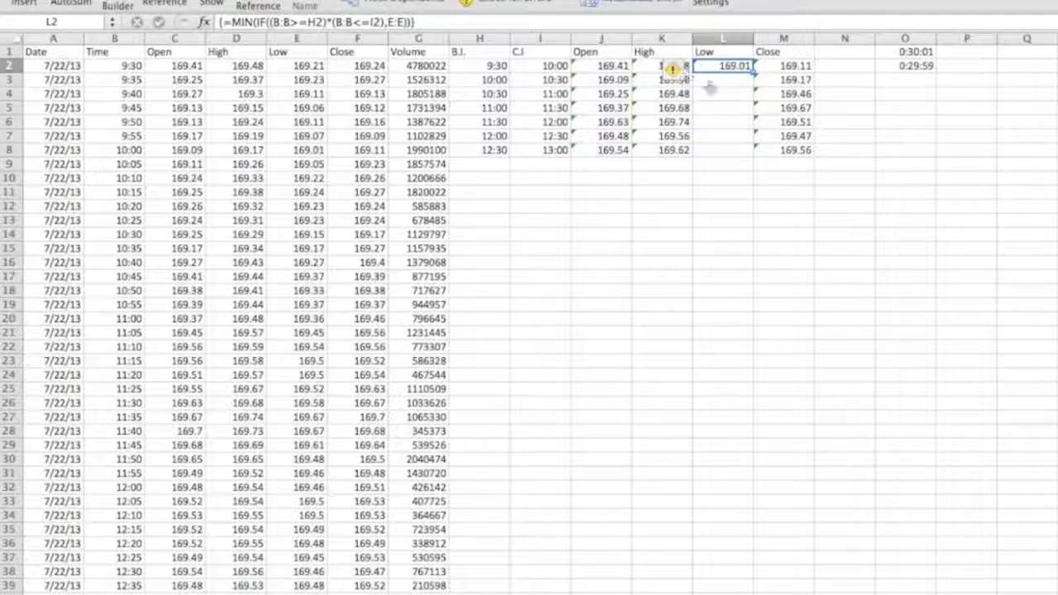
Fill the Low array formula from L2 down to L8.
{"action": "left_click_drag", "start_coordinate": [752, 72], "coordinate": [718, 180]}
{"action": "left_click", "coordinate": [724, 150]}
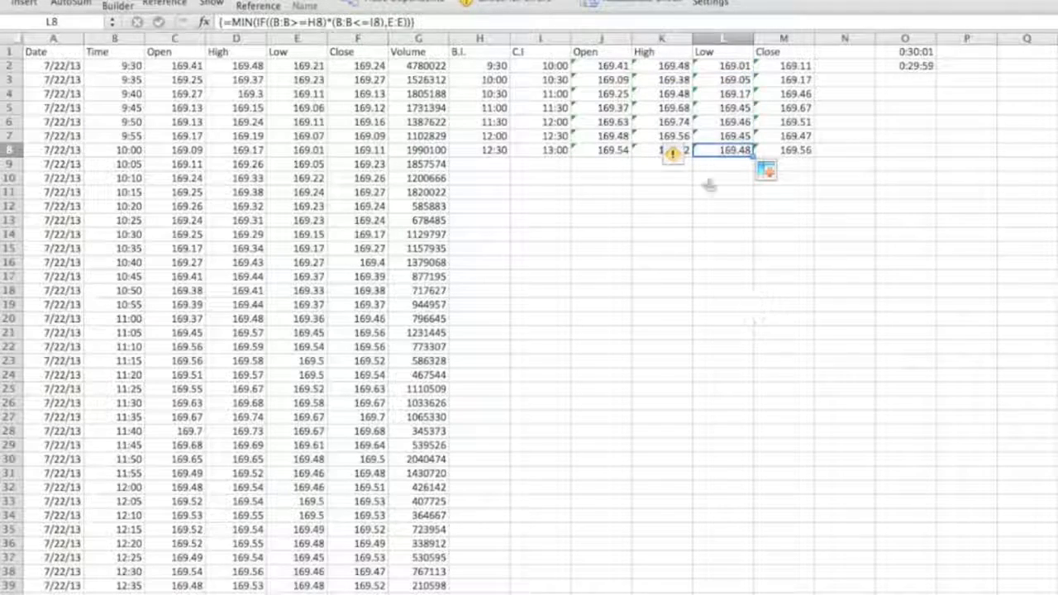
{"action": "left_click", "coordinate": [665, 219]}
{"action": "left_click", "coordinate": [718, 66]}
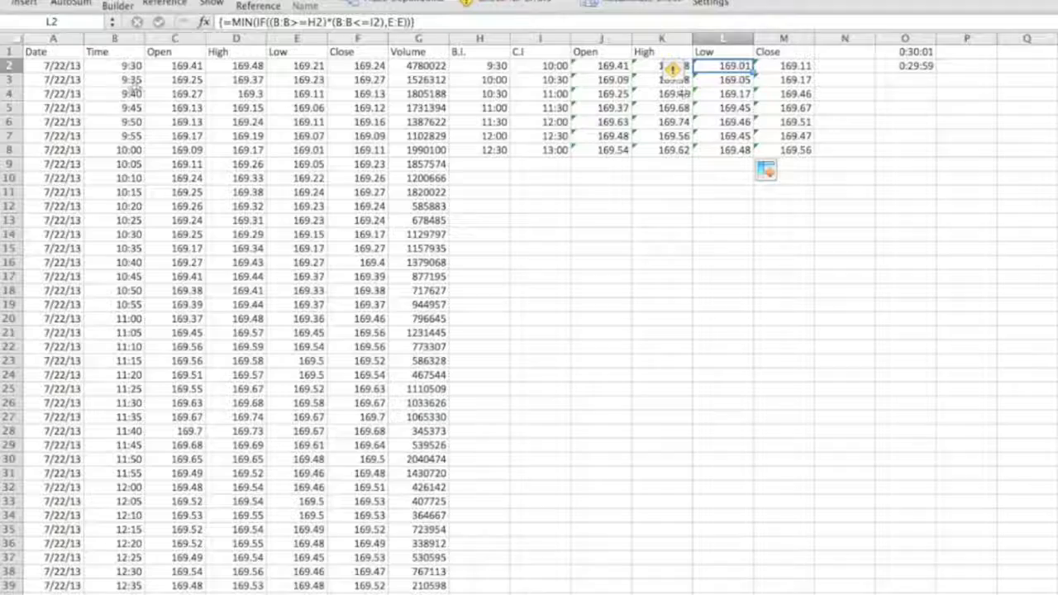
Compare the first interval's source rows in the Time to Low columns with the computed Low value.
{"action": "left_click_drag", "start_coordinate": [124, 66], "coordinate": [282, 148]}
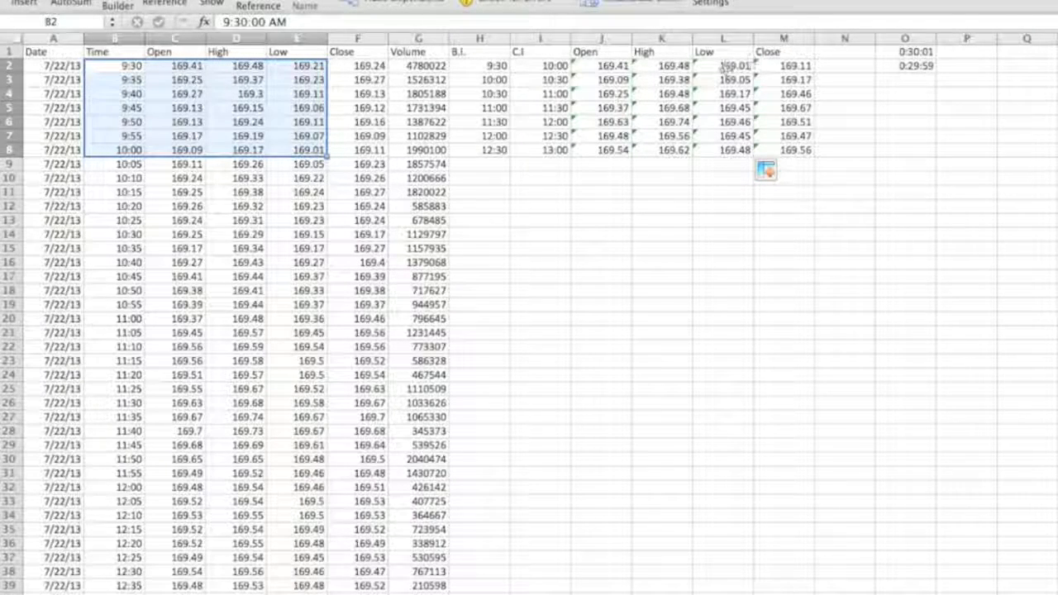
{"action": "left_click", "coordinate": [723, 194]}
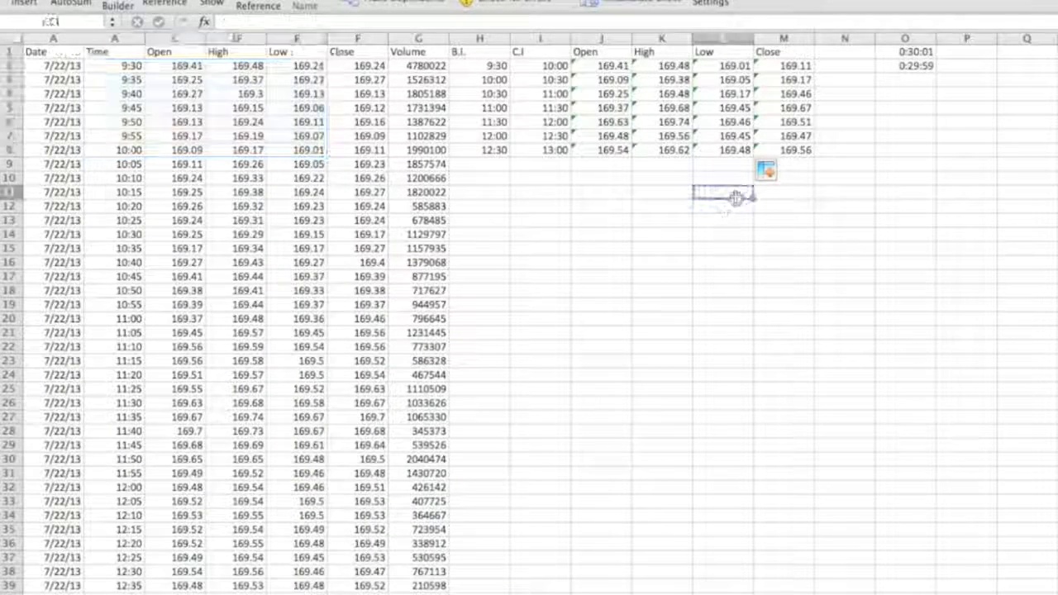
{"action": "left_click", "coordinate": [834, 146]}
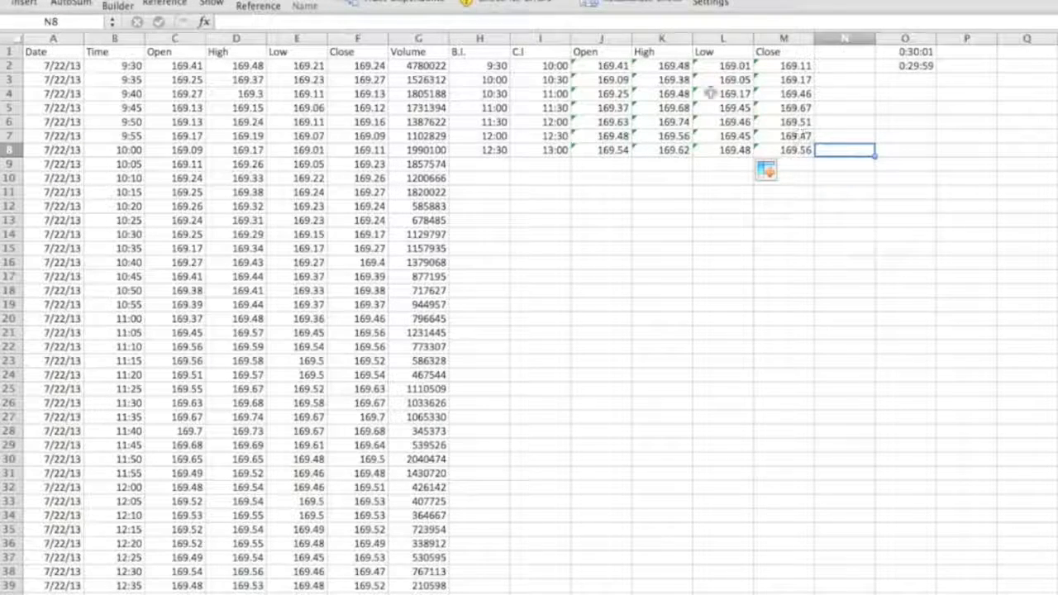
{"action": "left_click", "coordinate": [613, 206]}
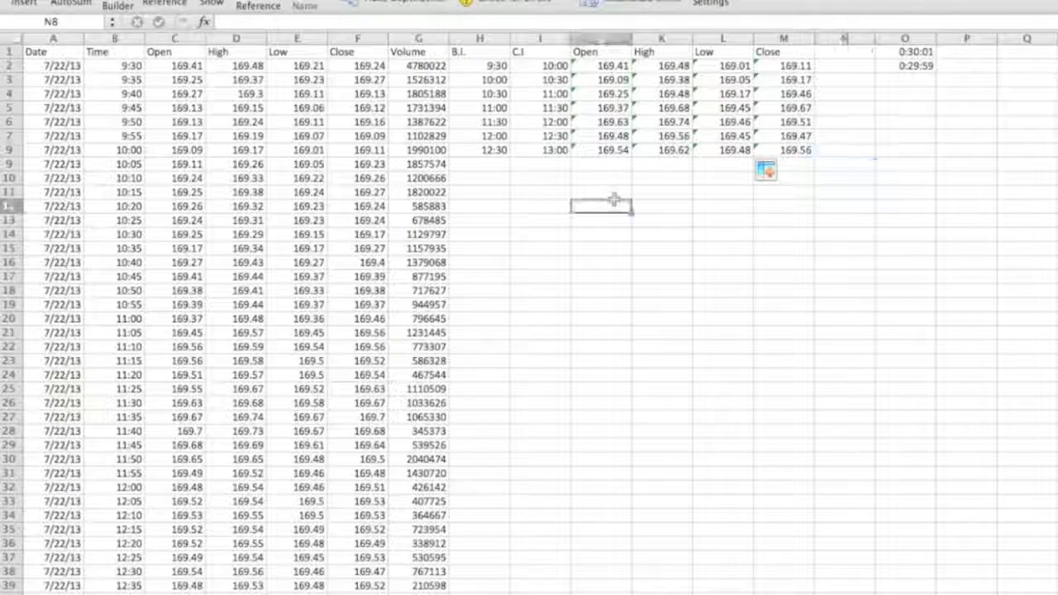
Insert an Open-High-Low-Close stock chart from the Open, High, Low and Close summary range J1:M8.
{"action": "left_click_drag", "start_coordinate": [601, 52], "coordinate": [796, 153]}
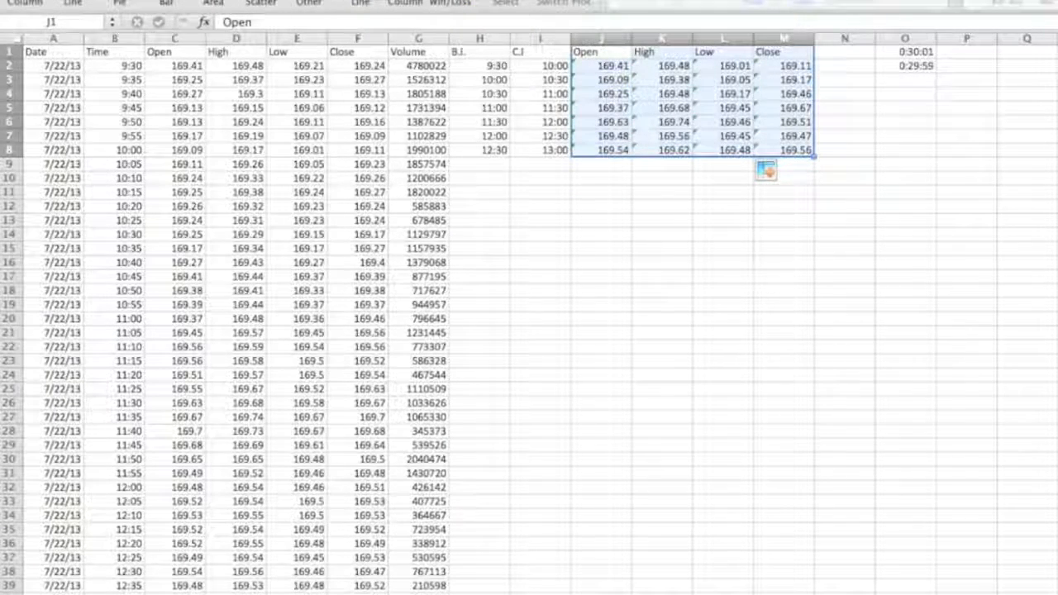
{"action": "left_click", "coordinate": [309, 7]}
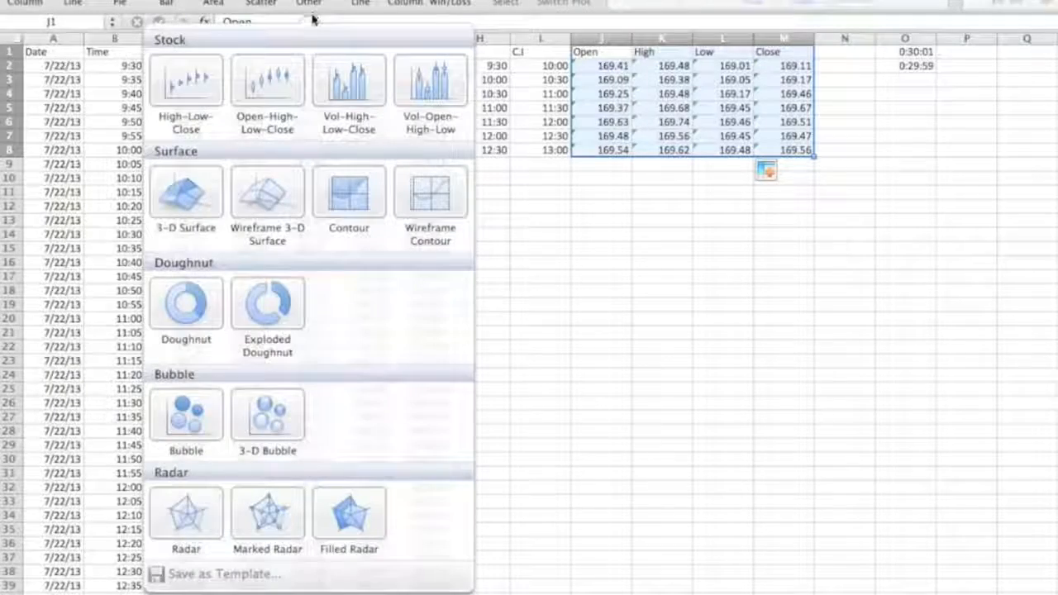
{"action": "left_click", "coordinate": [272, 98]}
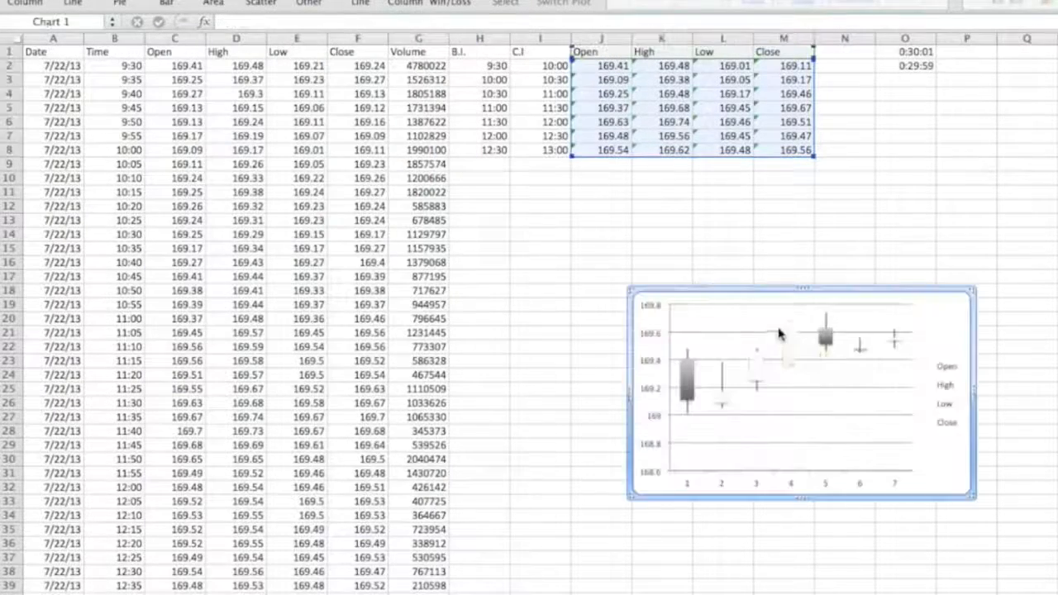
Move the chart below the summary table and enlarge it.
{"action": "left_click_drag", "start_coordinate": [969, 322], "coordinate": [808, 207]}
{"action": "left_click_drag", "start_coordinate": [788, 372], "coordinate": [1026, 410]}
Fill the chart's up candles with green.
{"action": "left_click", "coordinate": [737, 237]}
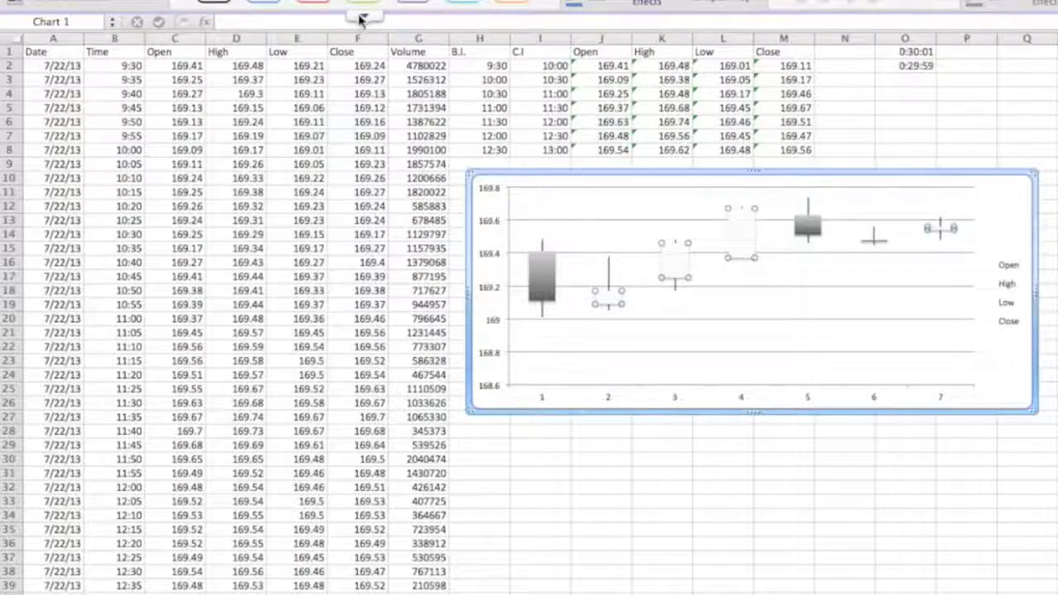
{"action": "left_click", "coordinate": [363, 17]}
{"action": "left_click", "coordinate": [369, 125]}
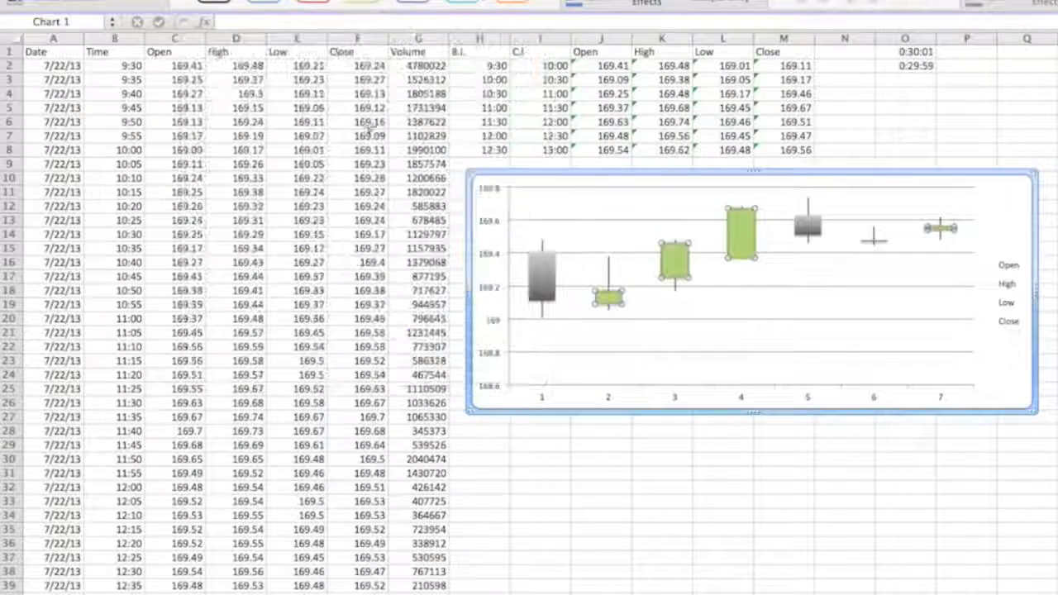
Fill the chart's down candles with red and deselect the chart.
{"action": "left_click", "coordinate": [808, 225]}
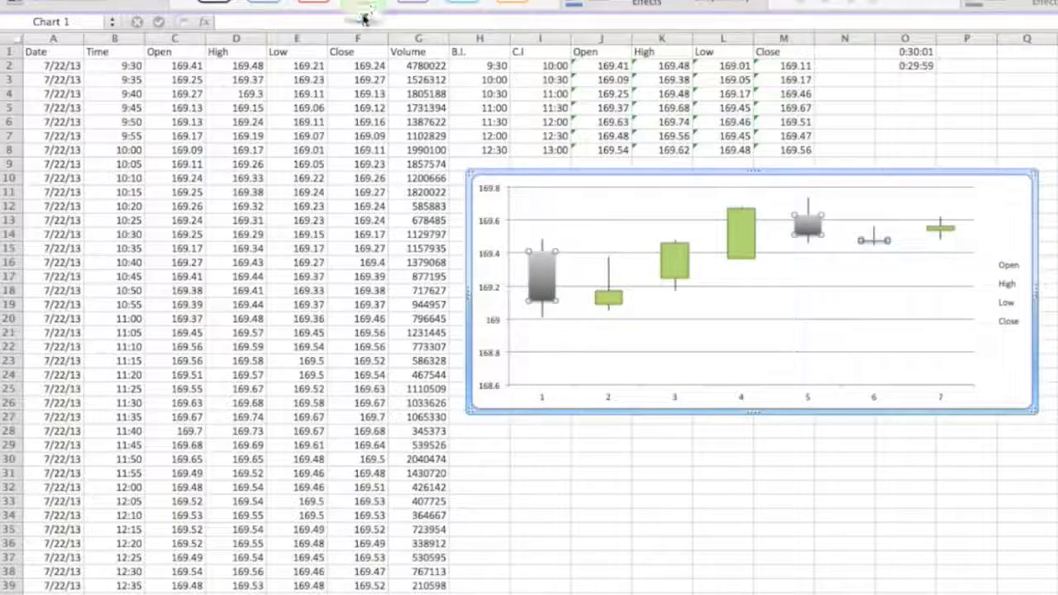
{"action": "left_click", "coordinate": [365, 15]}
{"action": "left_click", "coordinate": [316, 140]}
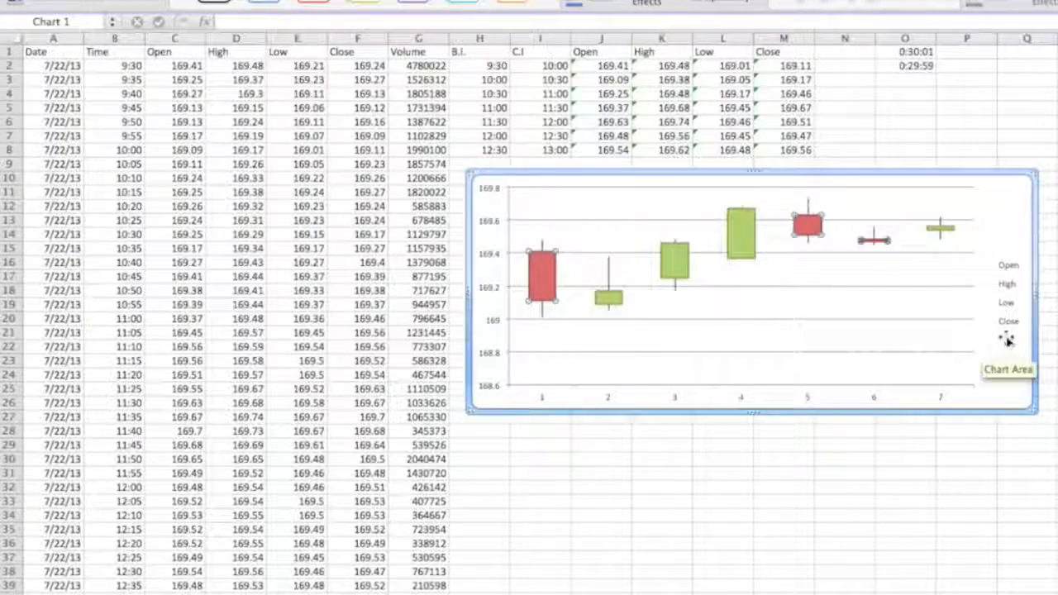
{"action": "key", "text": "Escape"}
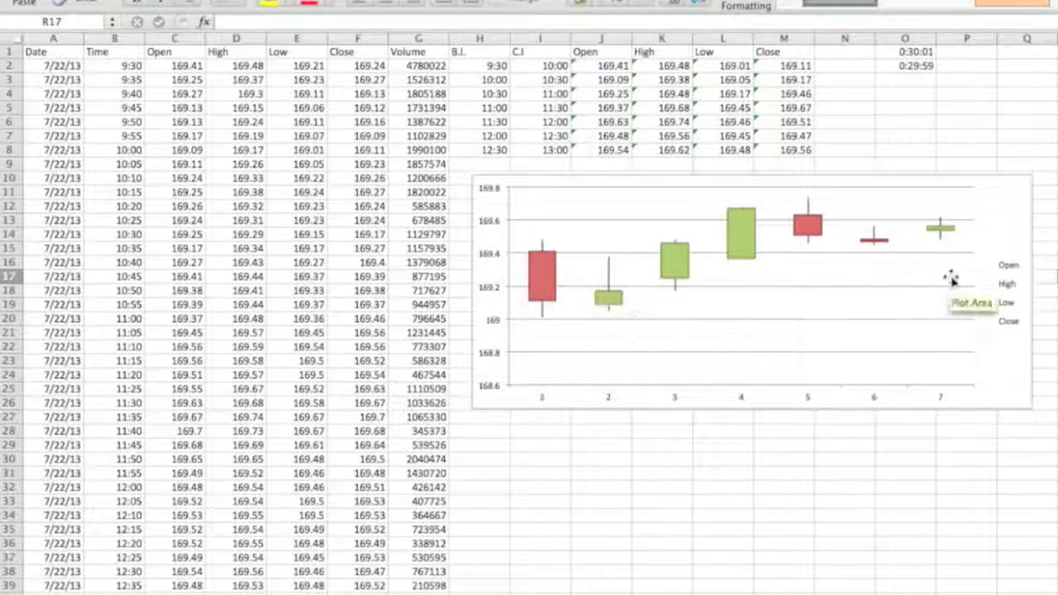
{"action": "left_click", "coordinate": [901, 141]}
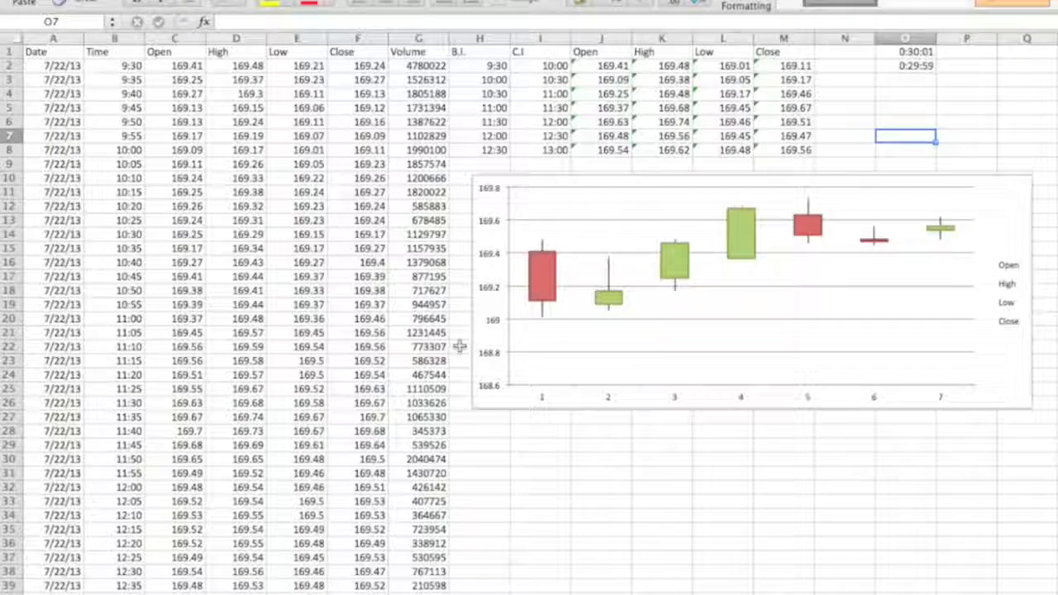
{"action": "left_click", "coordinate": [535, 461]}
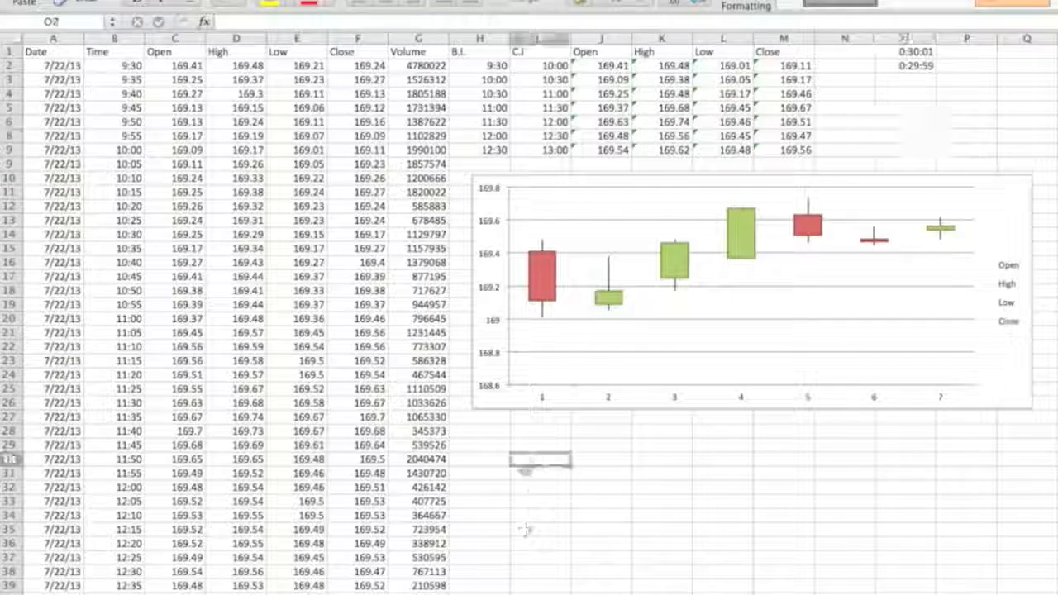